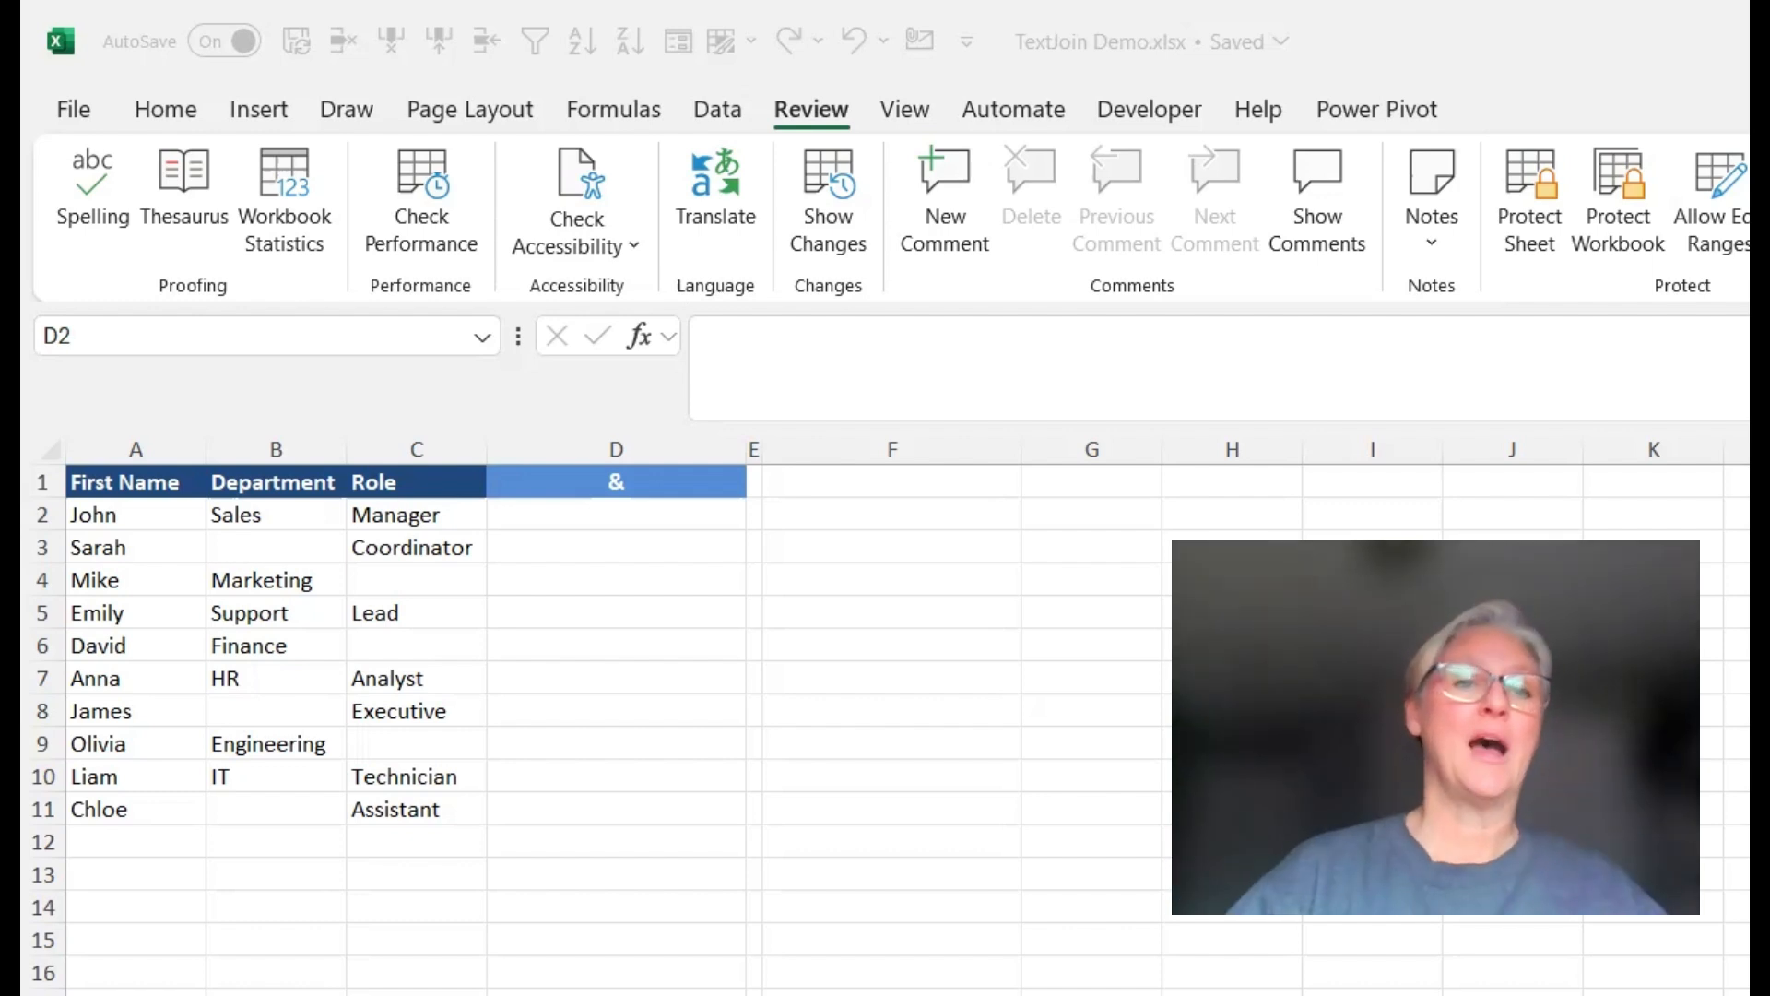
In D2, build a formula joining First Name, Department and Role from row 2 with " - " separators using the & operator
left_click(137, 516)
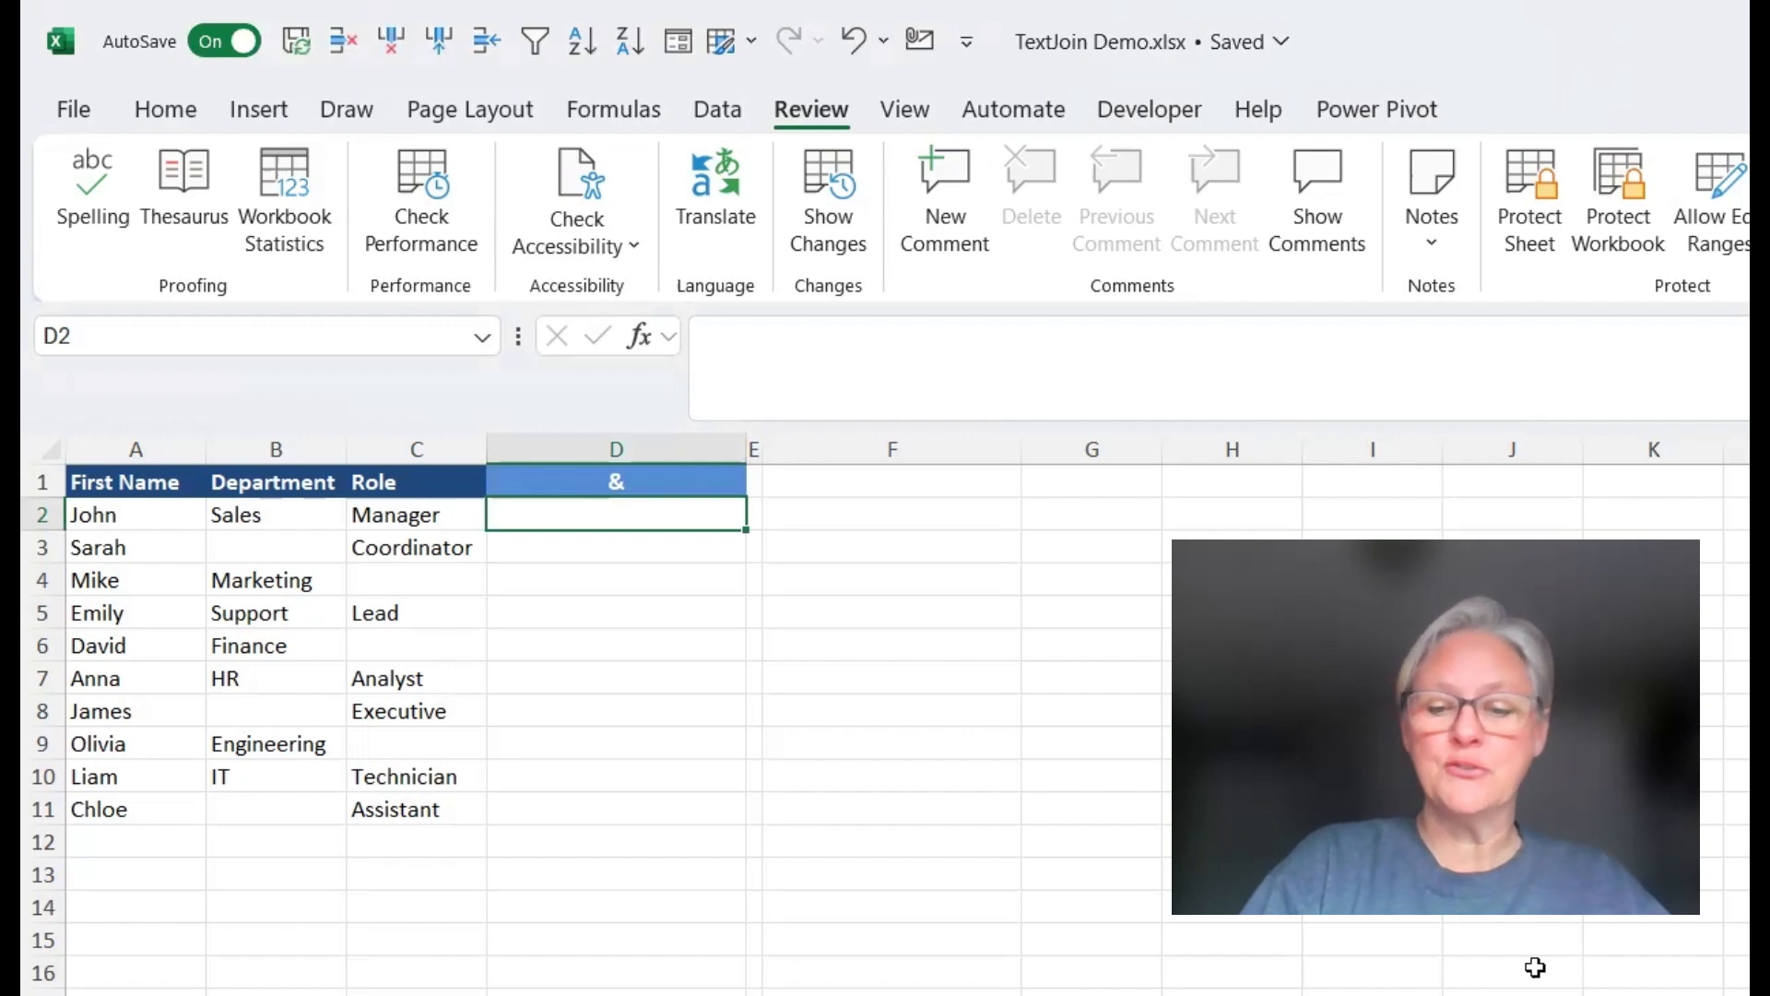
type("=")
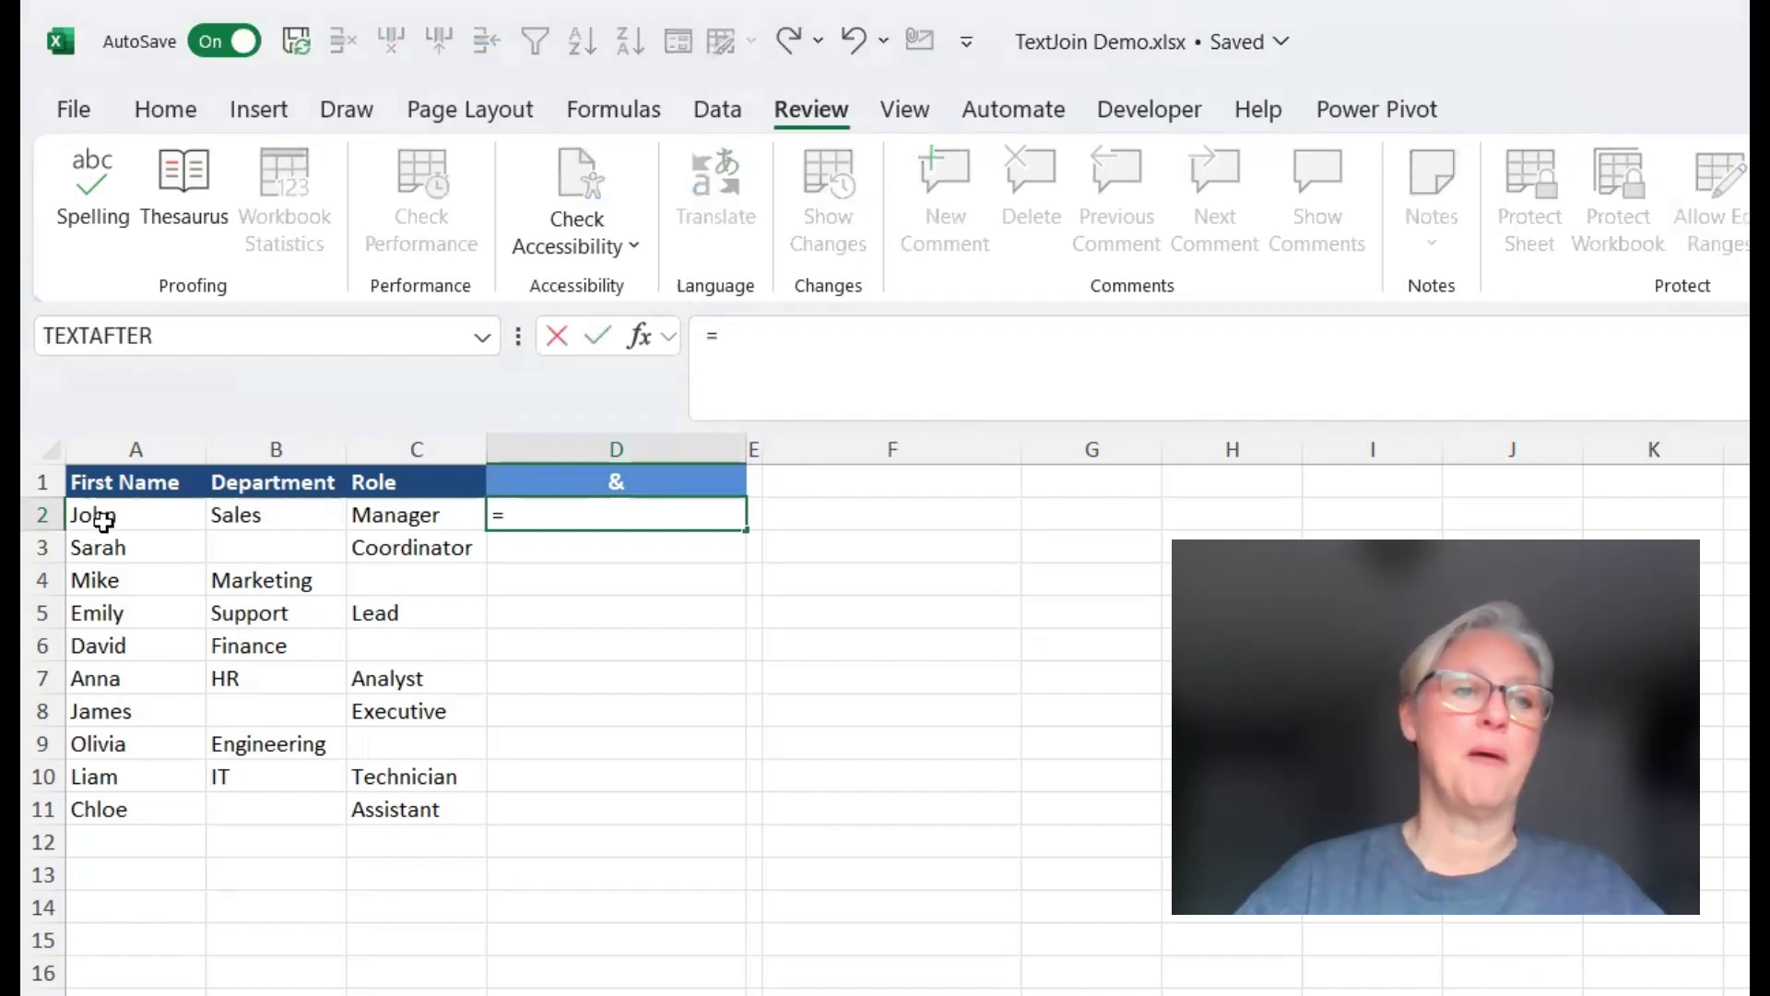
left_click(132, 515)
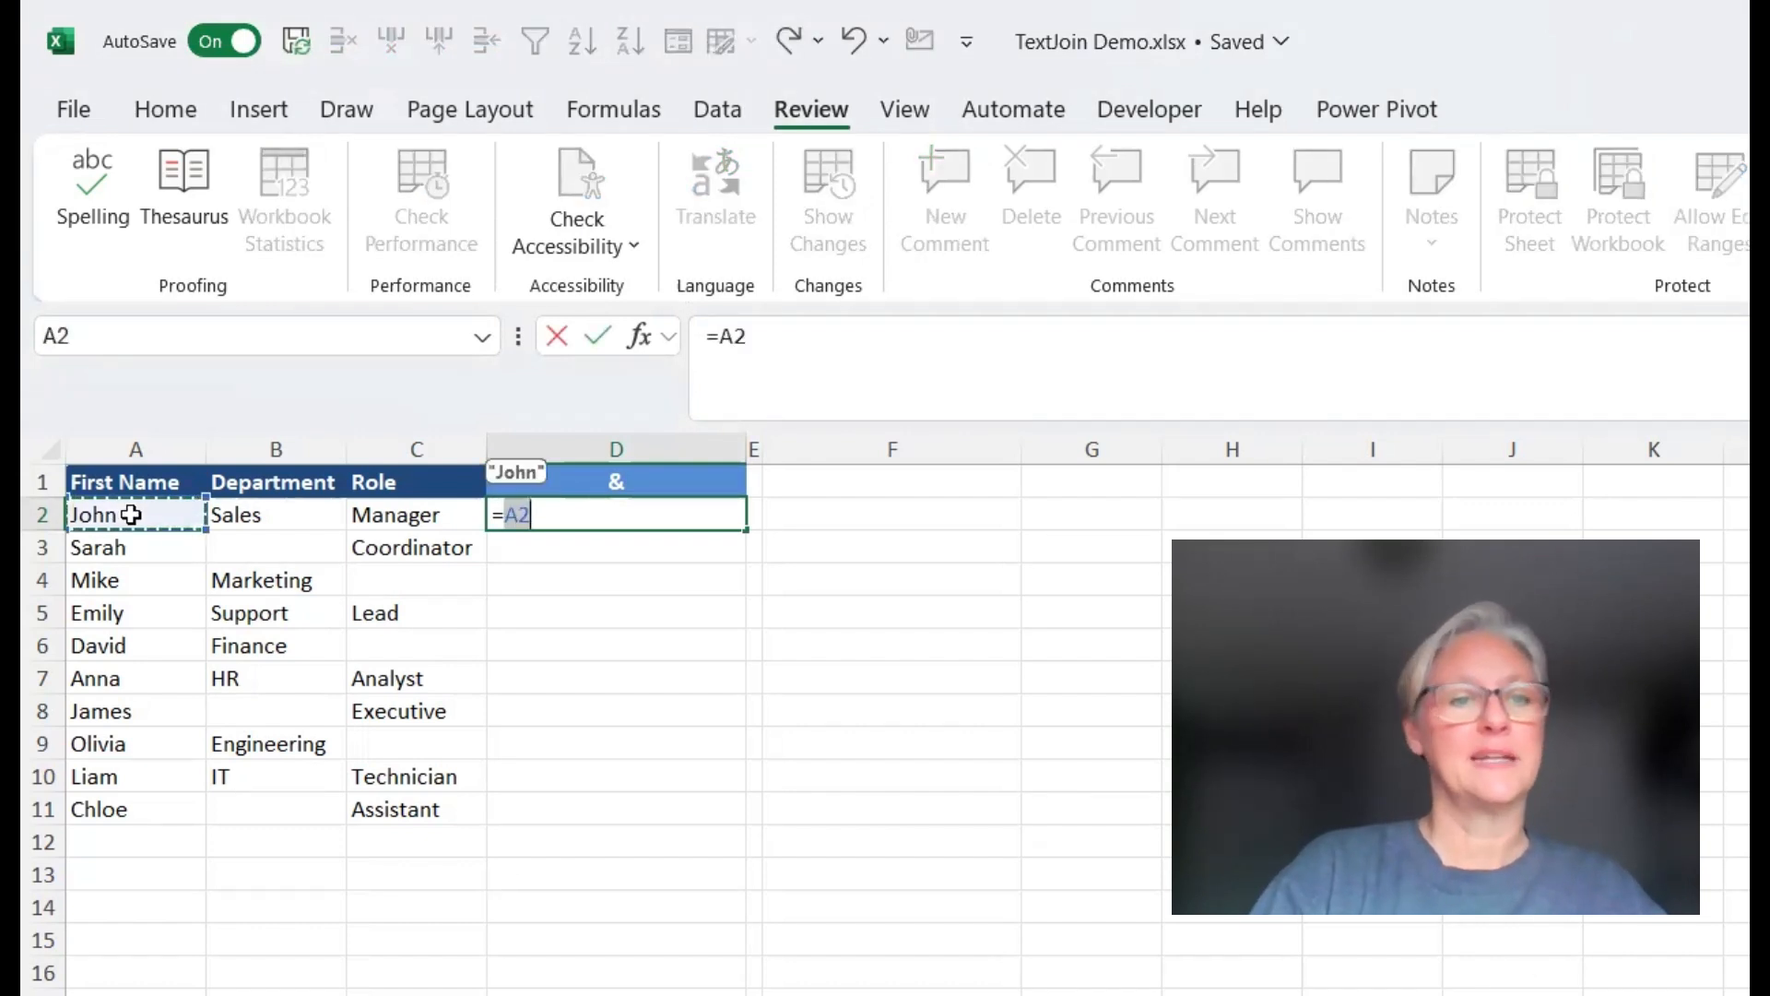
type("&")
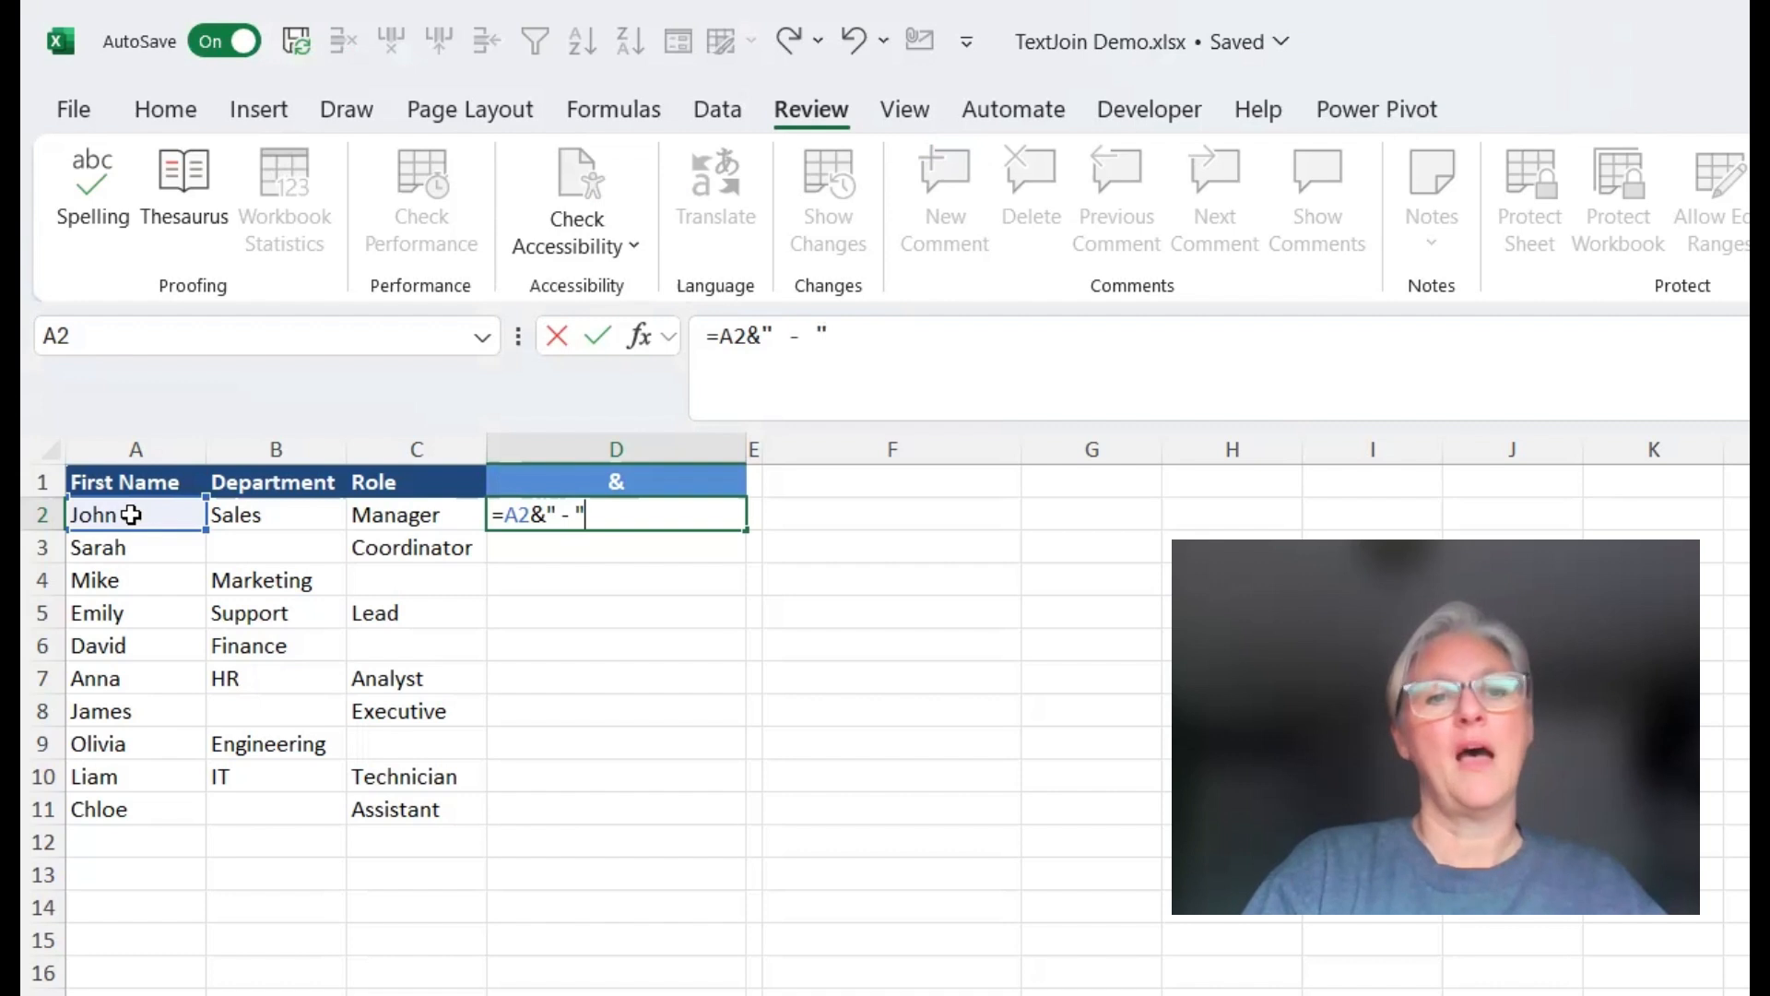
type("\" - \"")
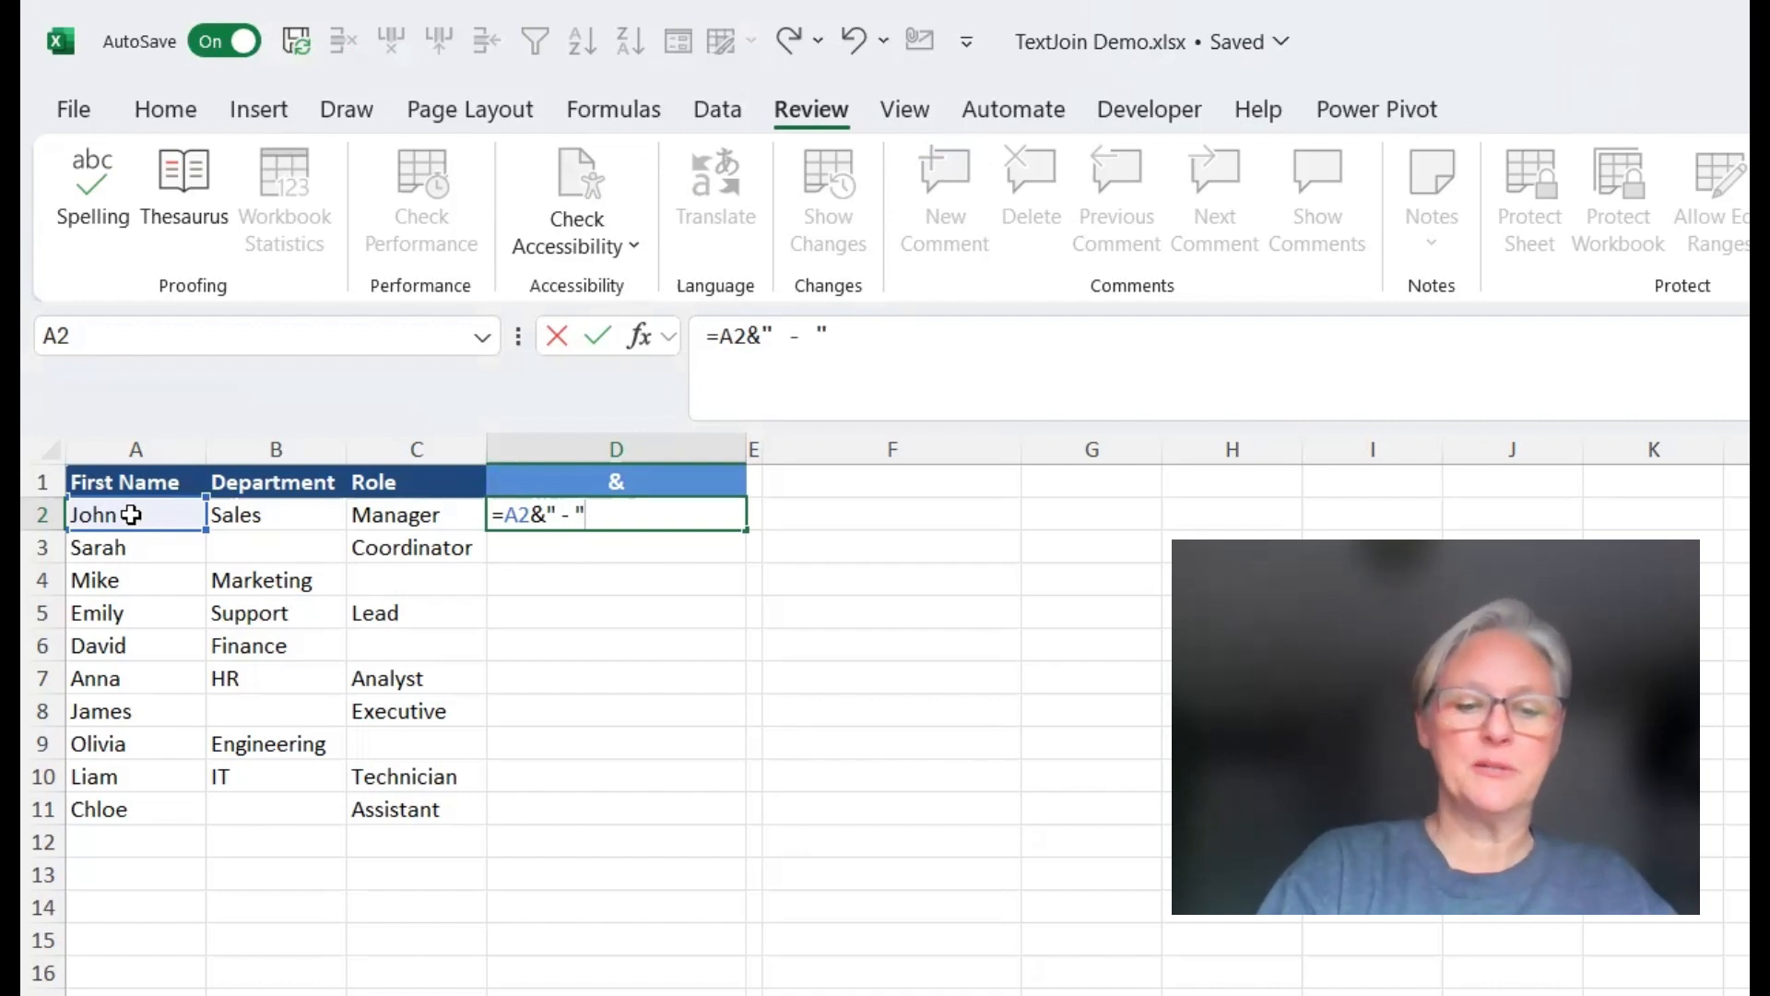
type("&")
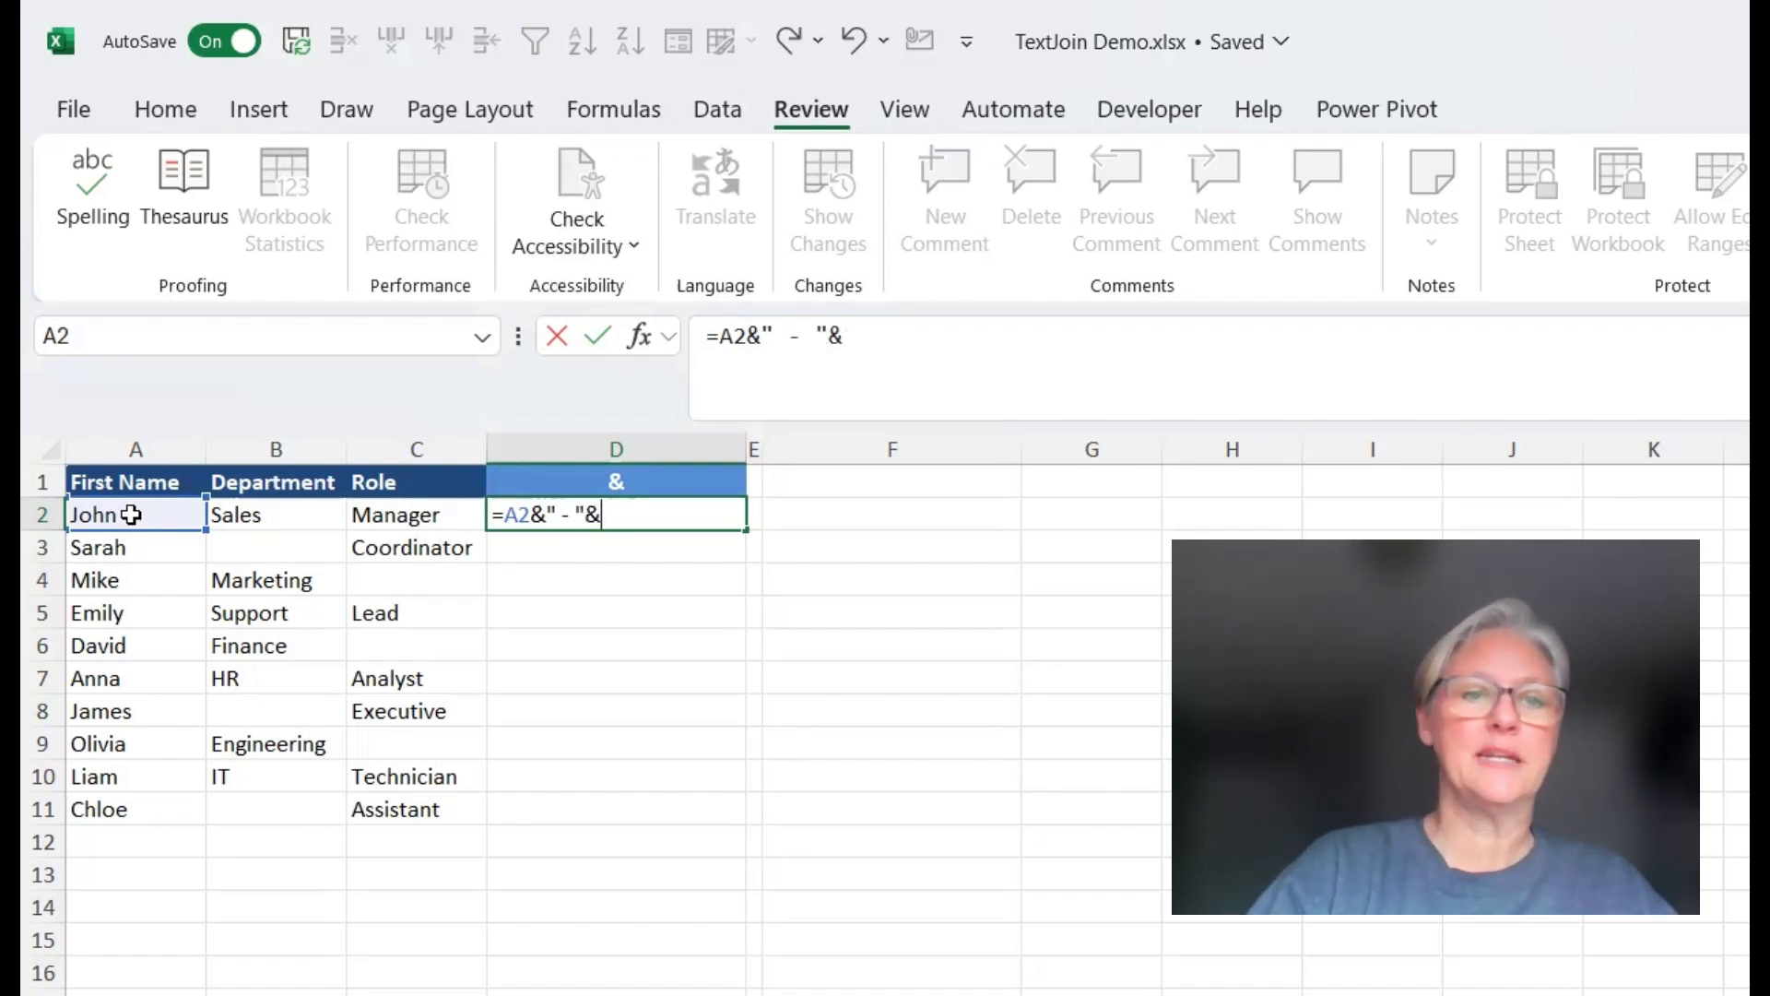
left_click(286, 512)
type("&")
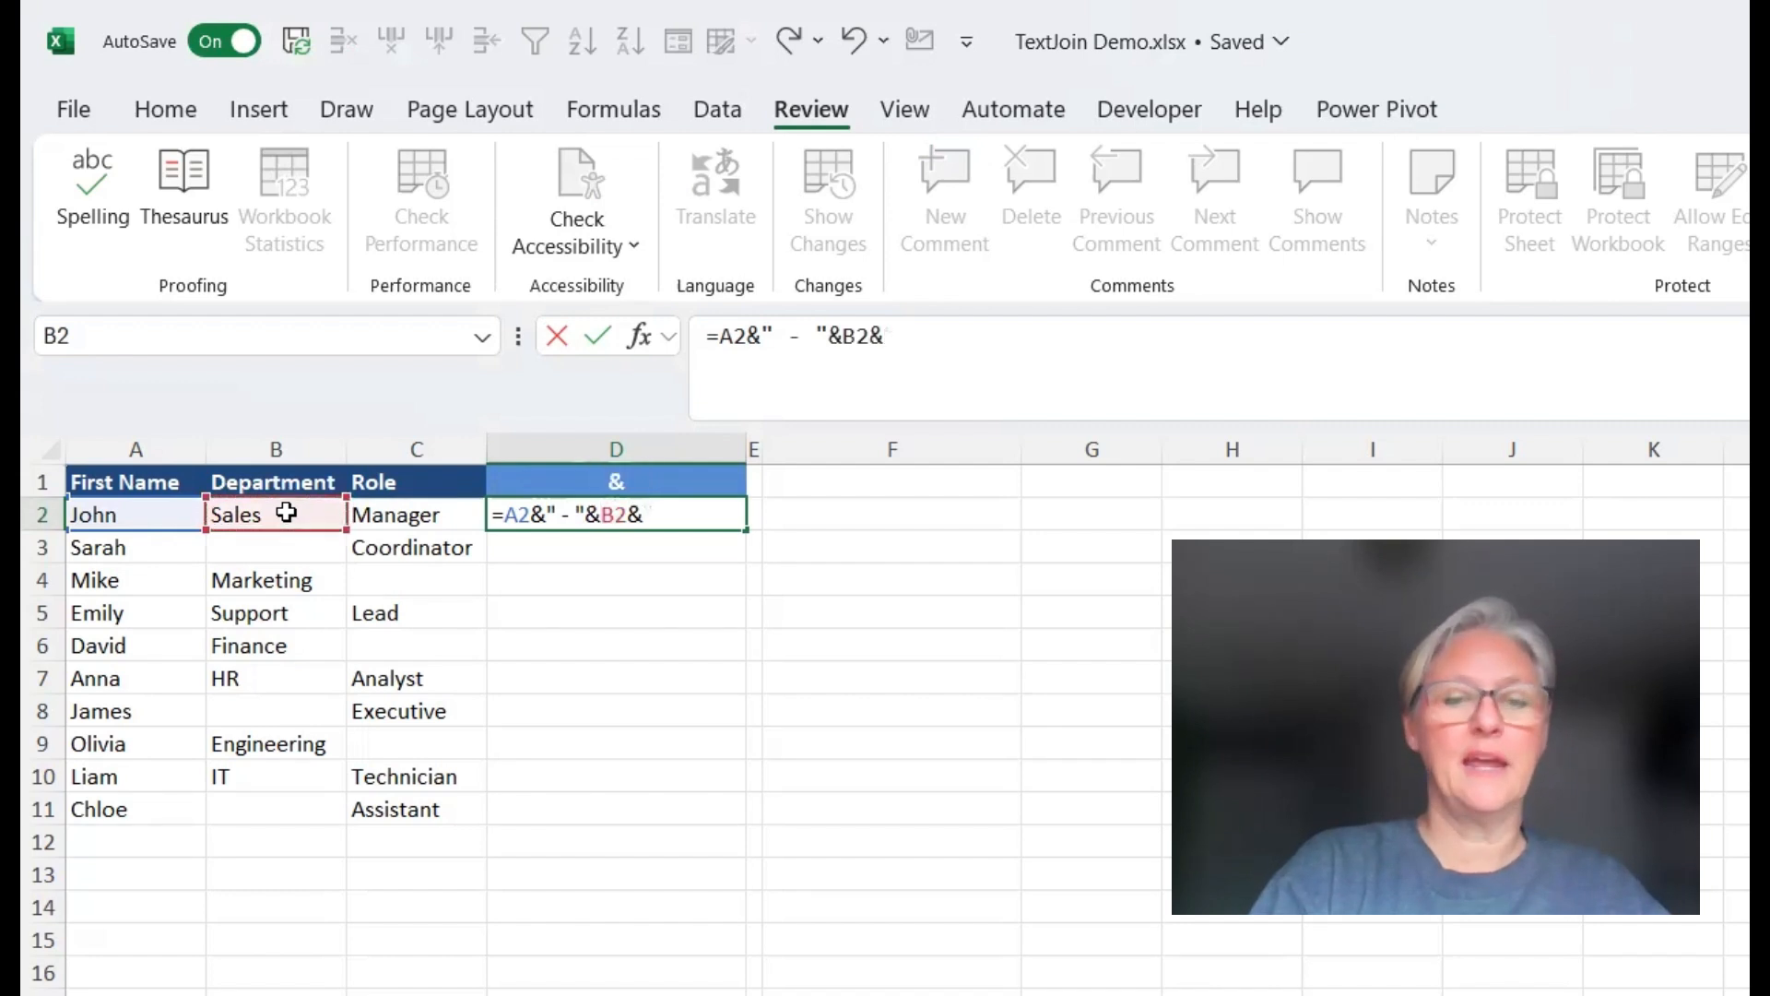
type("\" -")
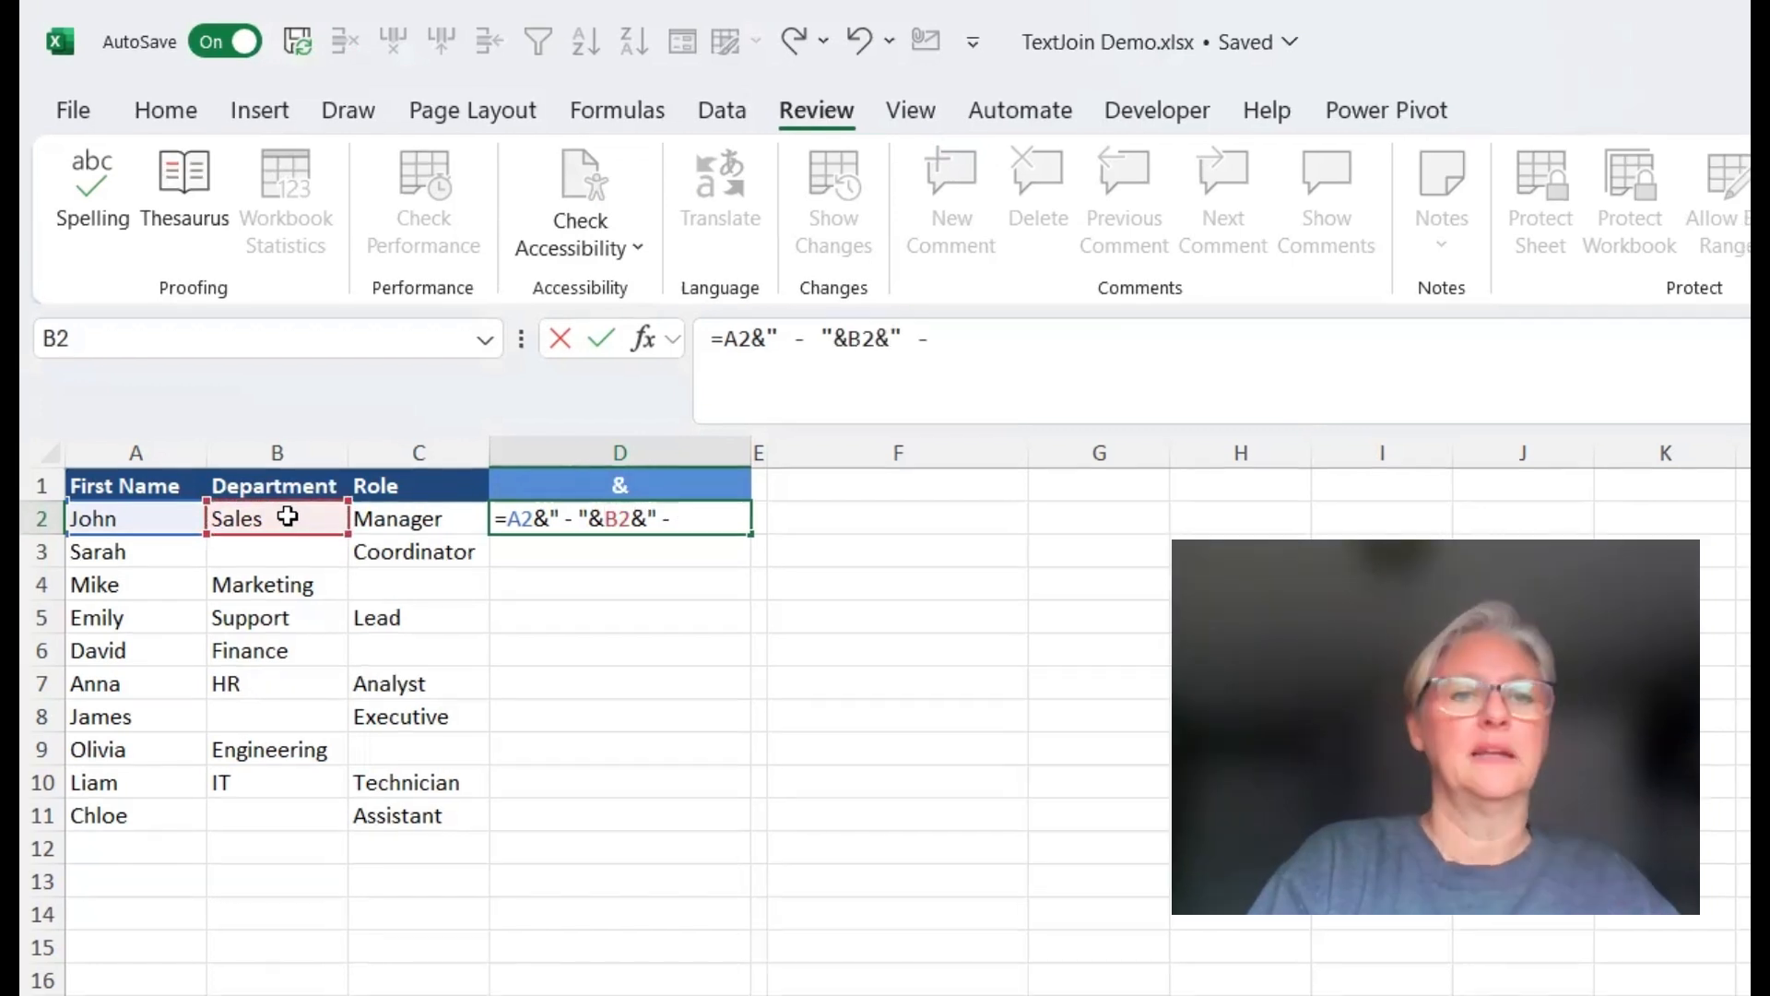
type(" \"j")
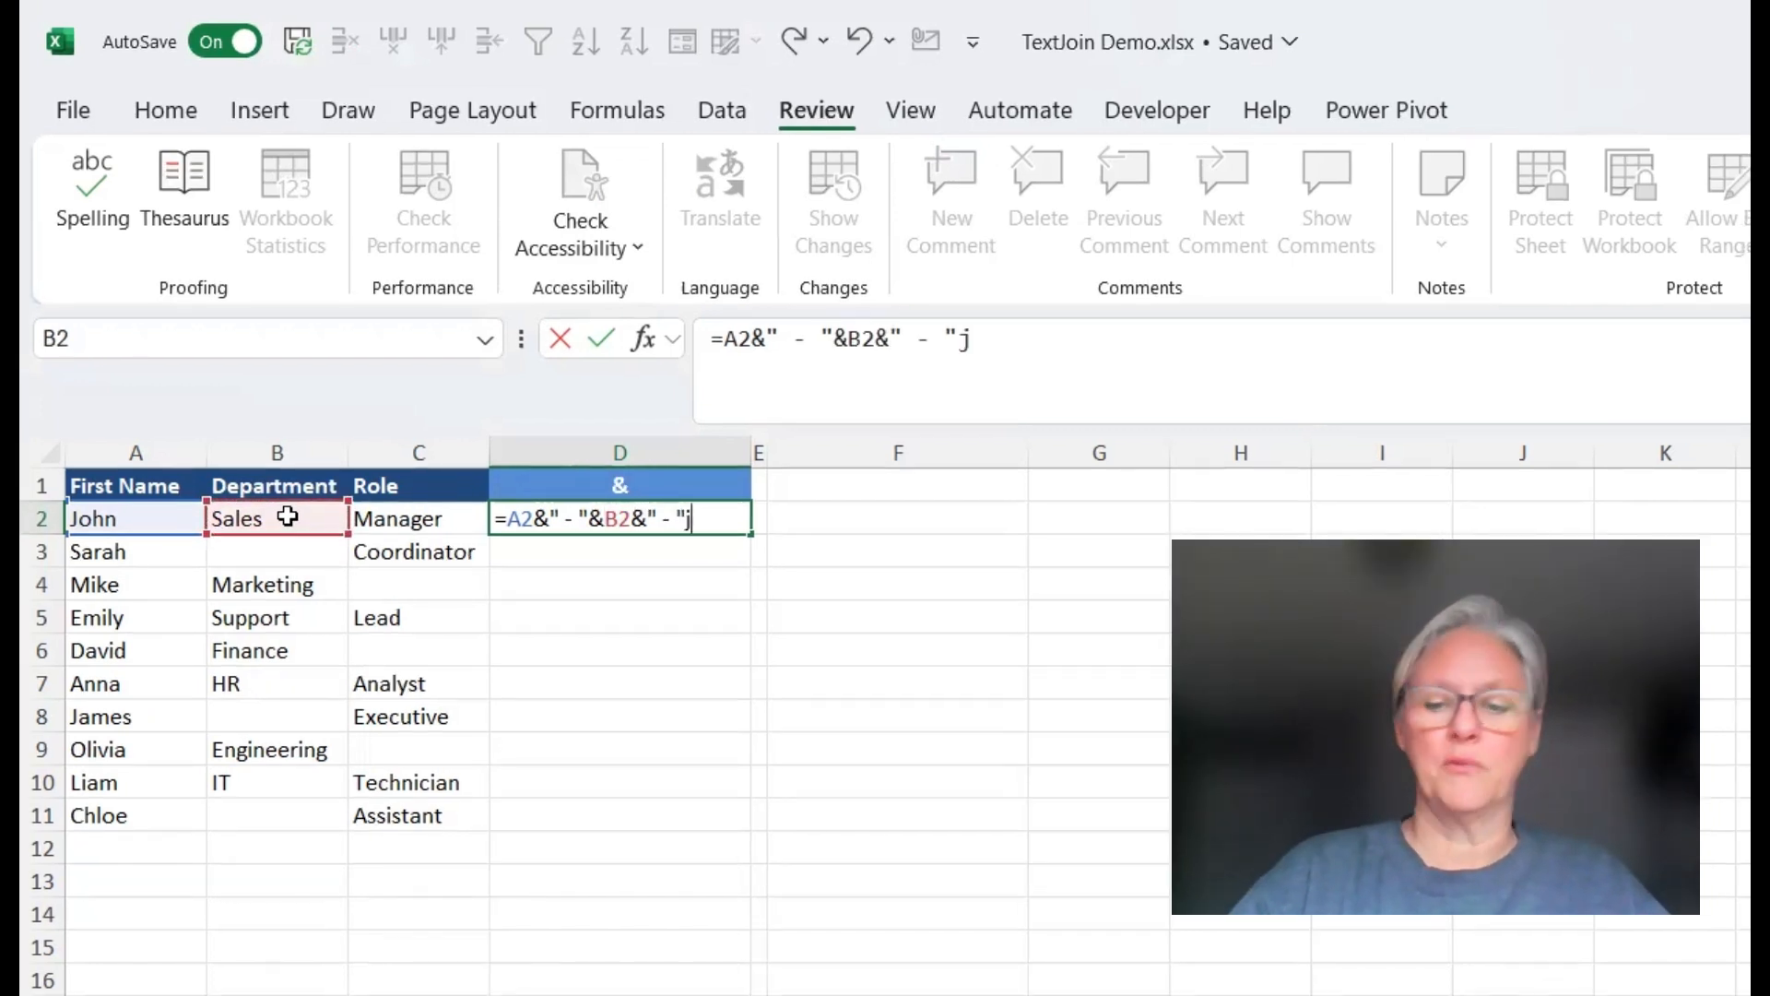
key("BackSpace")
type("&")
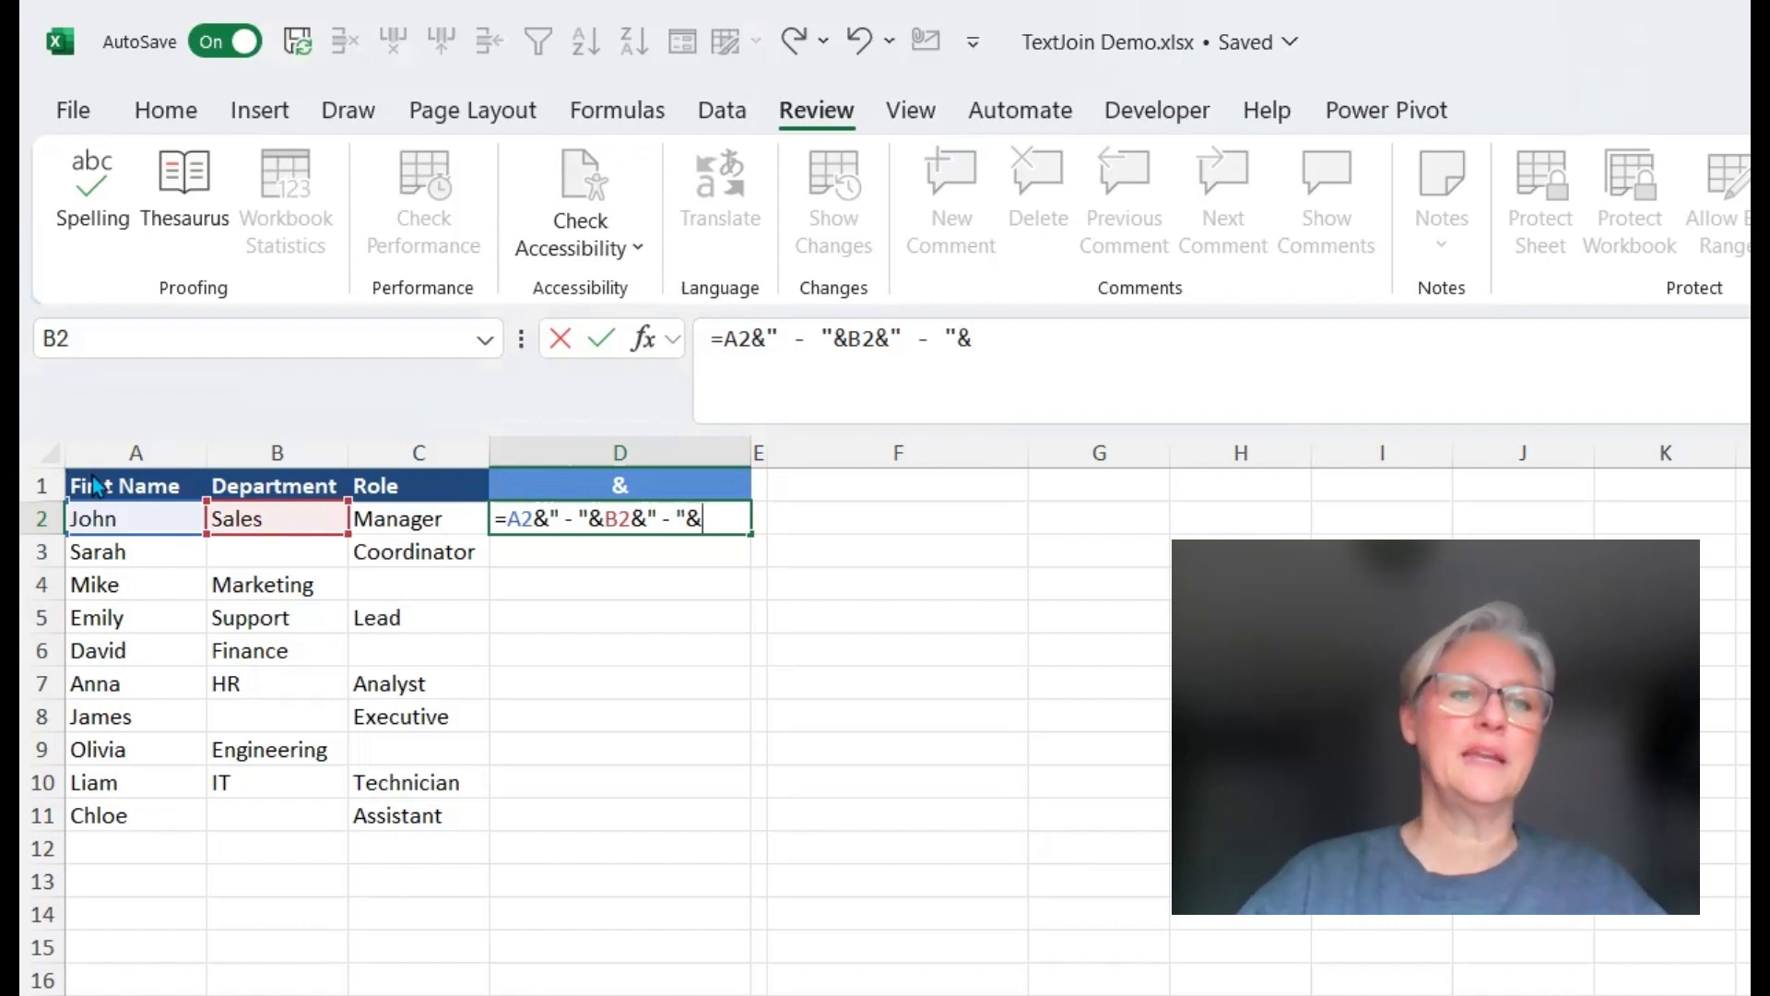
left_click(441, 523)
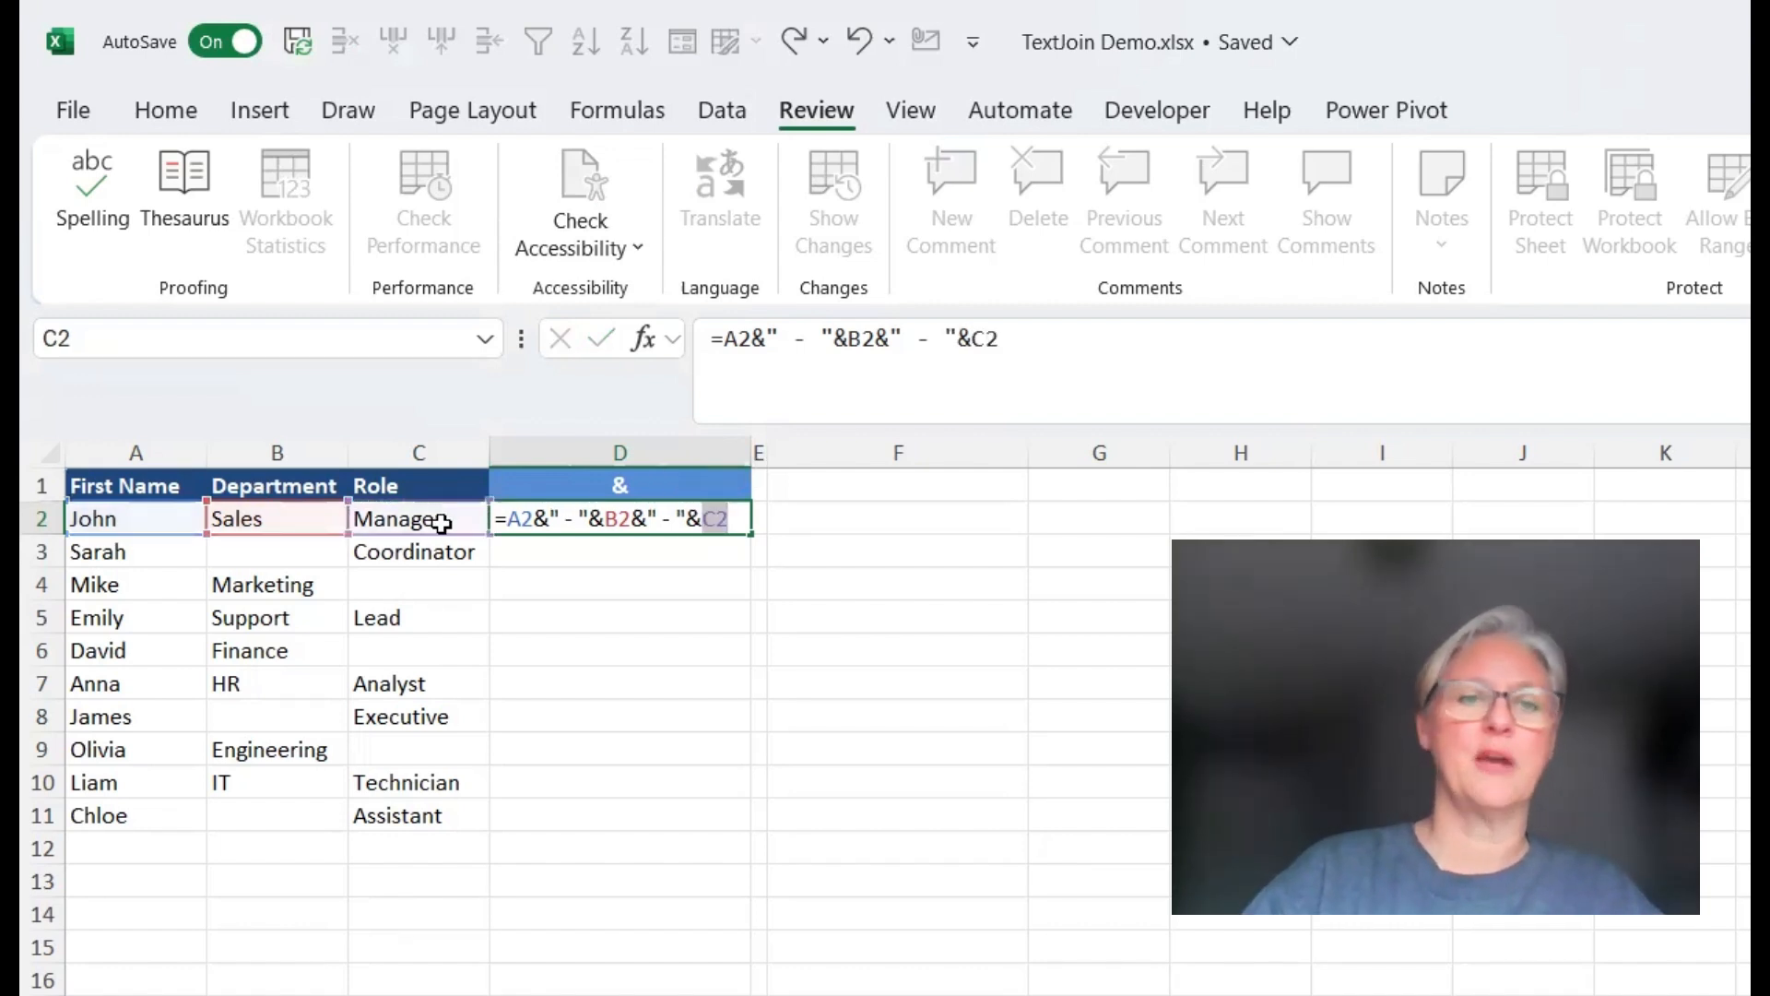
key("Return")
Fill the & formula down to row 11 and inspect the rows with a blank department or role
left_click(749, 522)
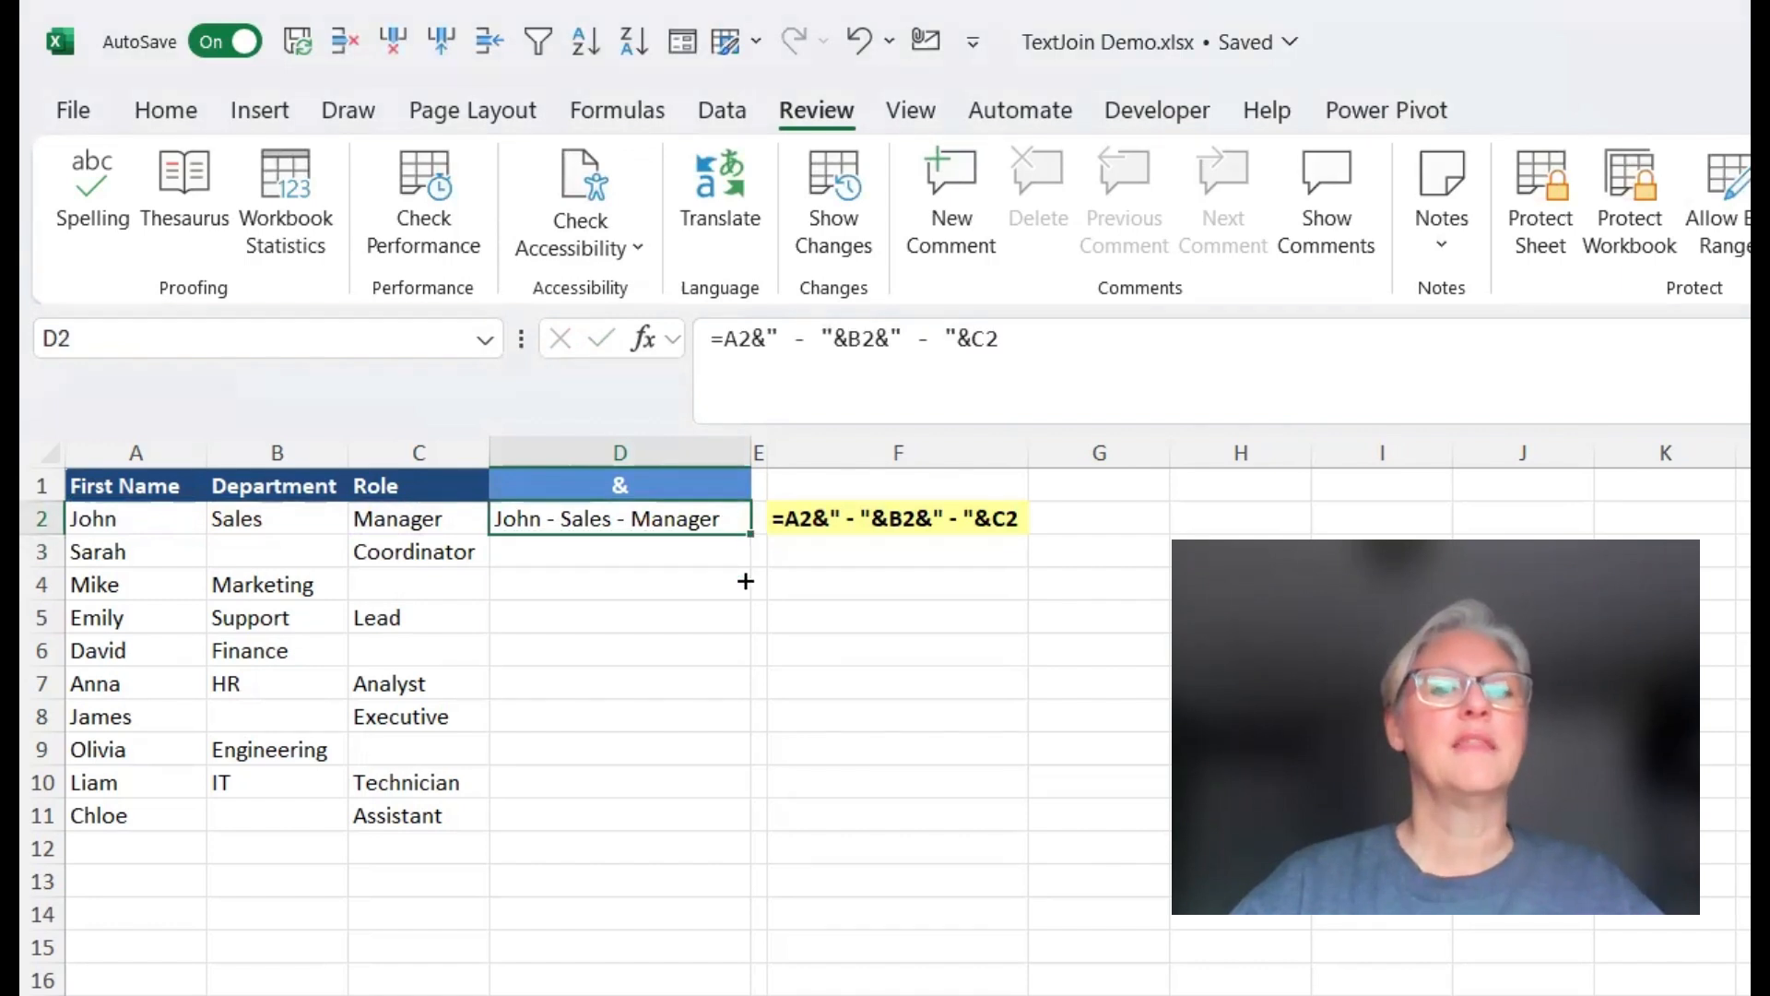
left_click_drag(752, 535, 732, 828)
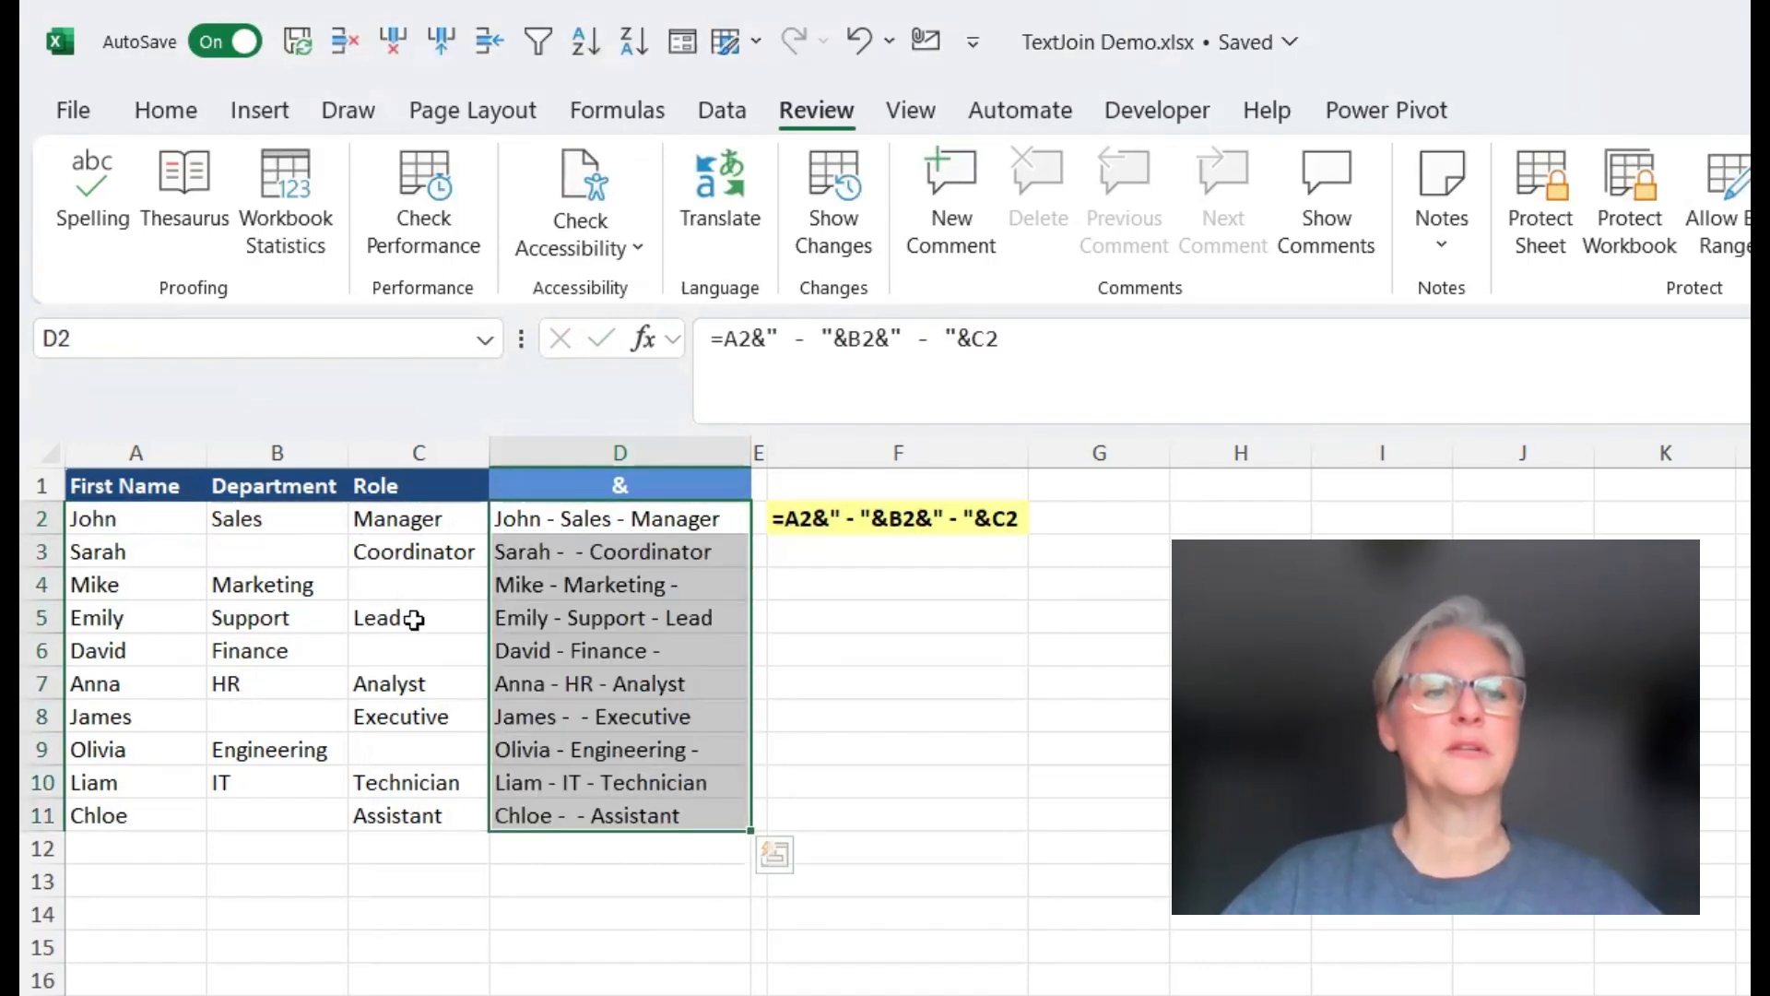
left_click(268, 549)
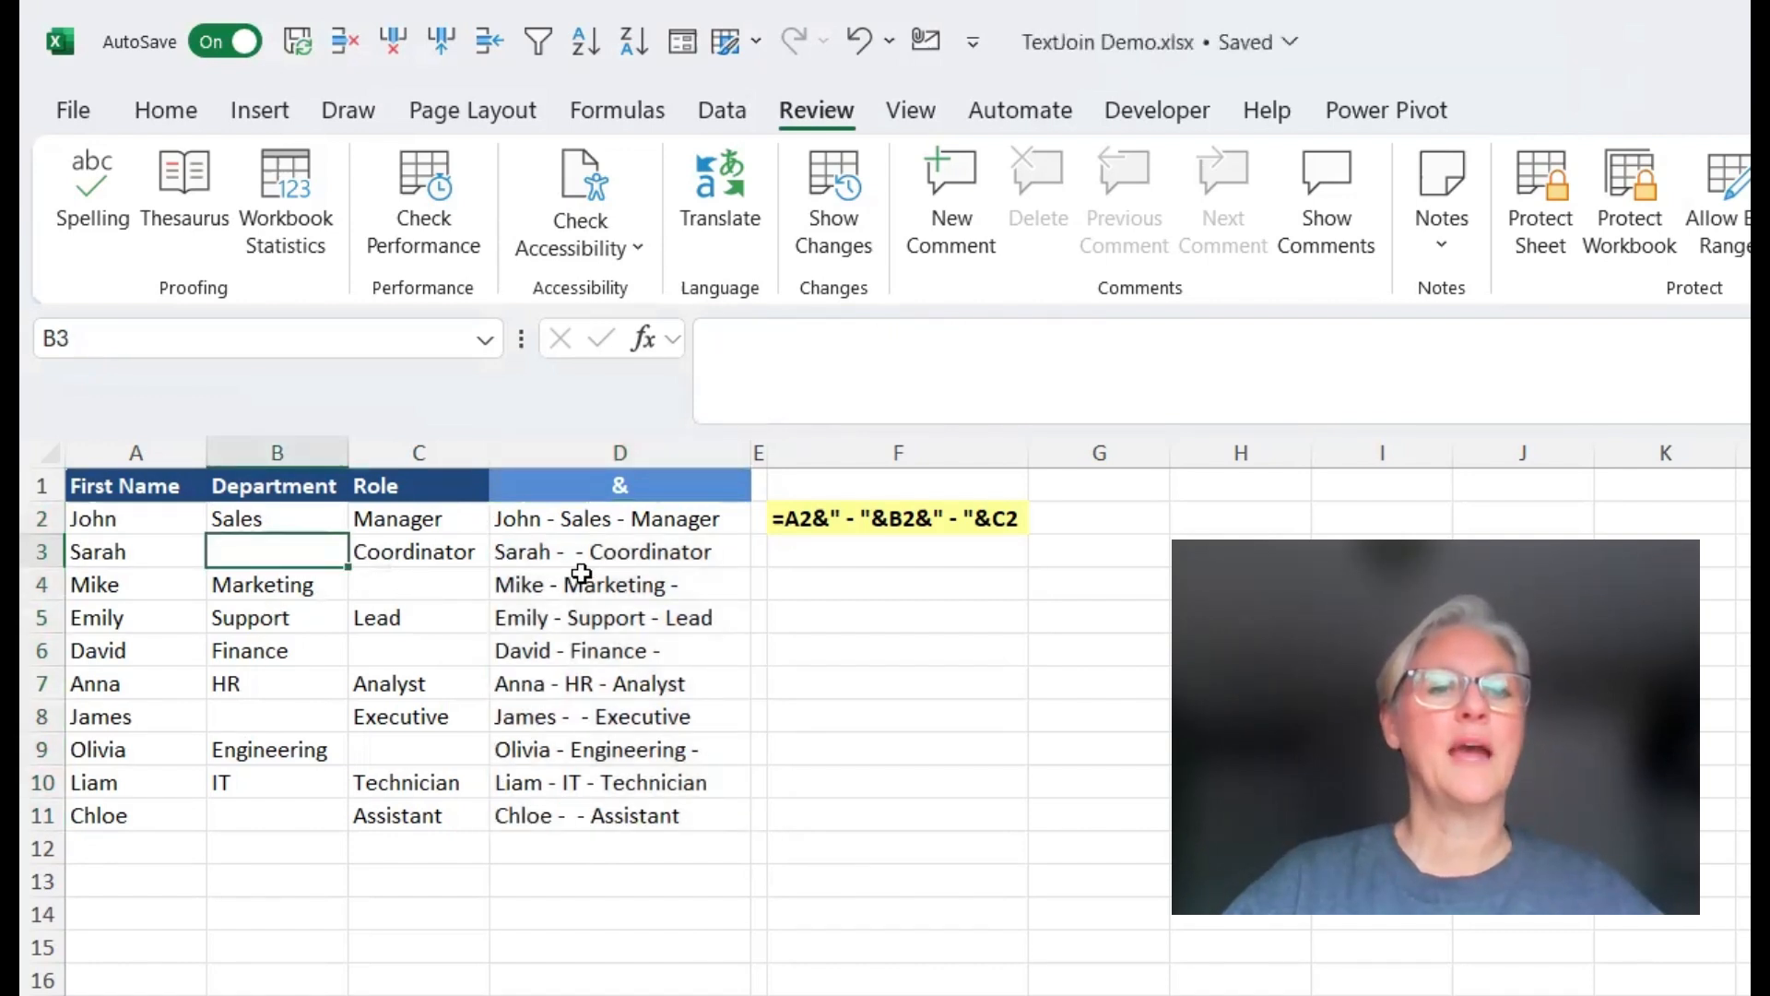
left_click(539, 554)
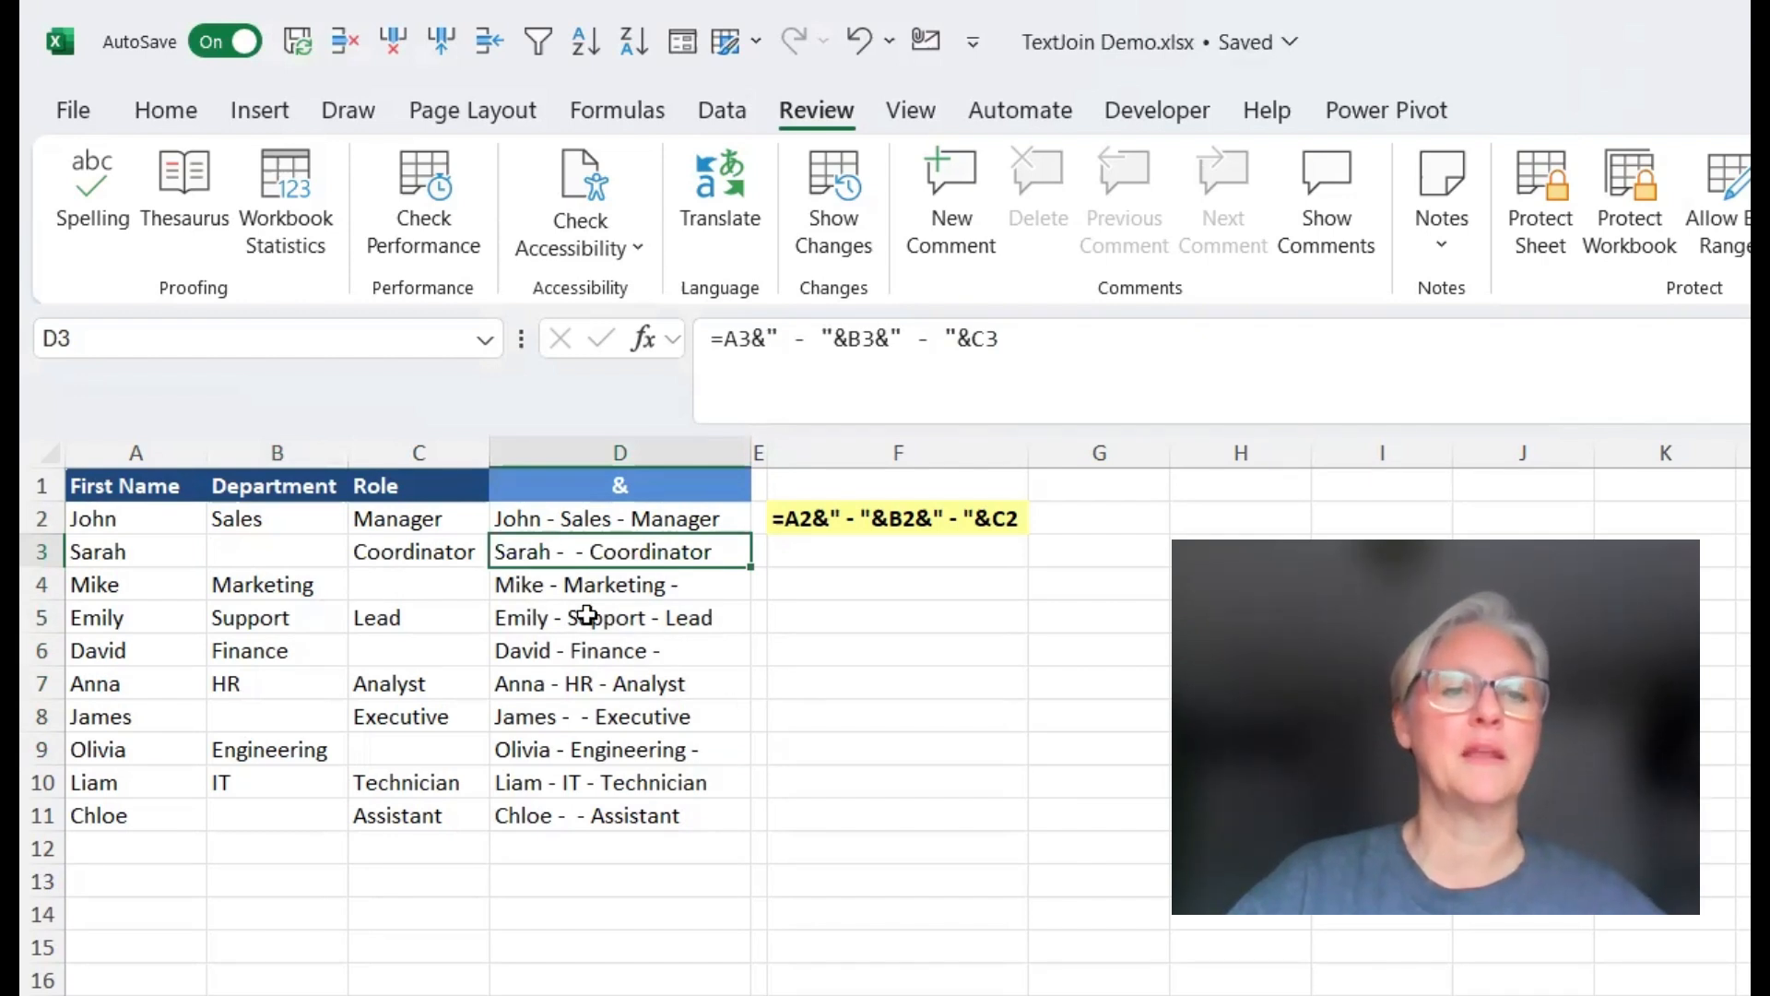
left_click(405, 588)
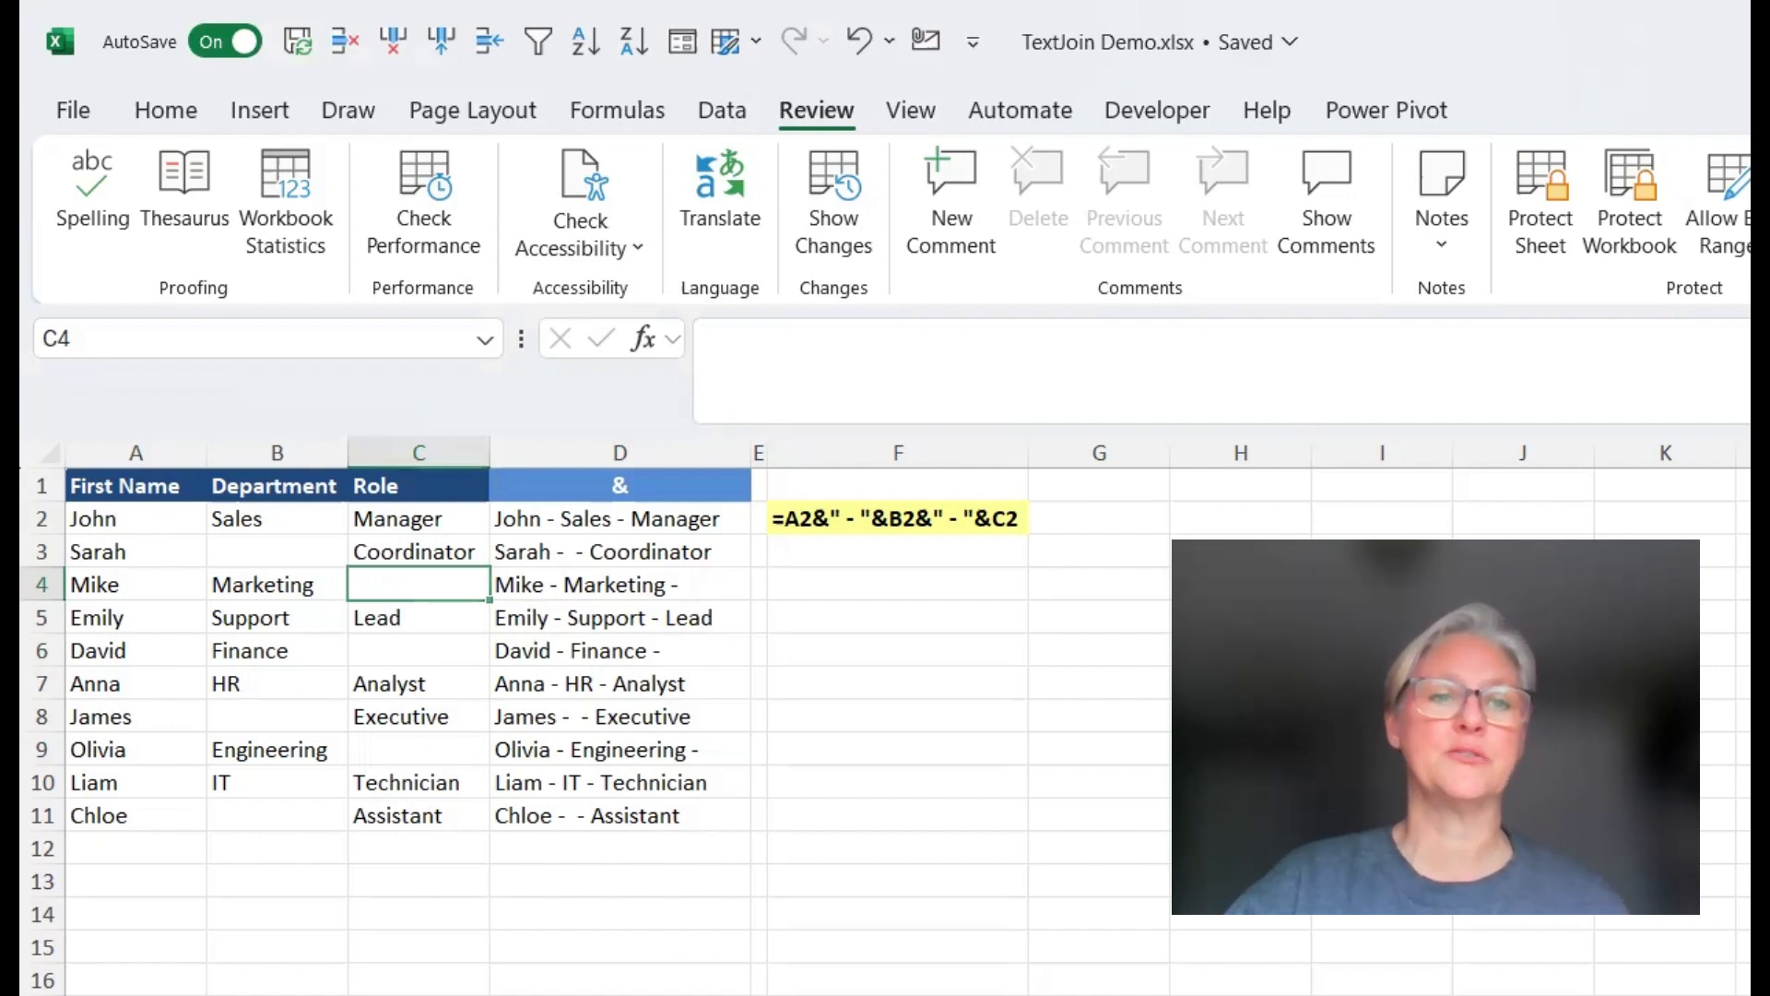
On the next sheet, enter =TEXTJOIN(" - ",,A2:C2) in D2
key("ctrl+Page_Down")
left_click(657, 516)
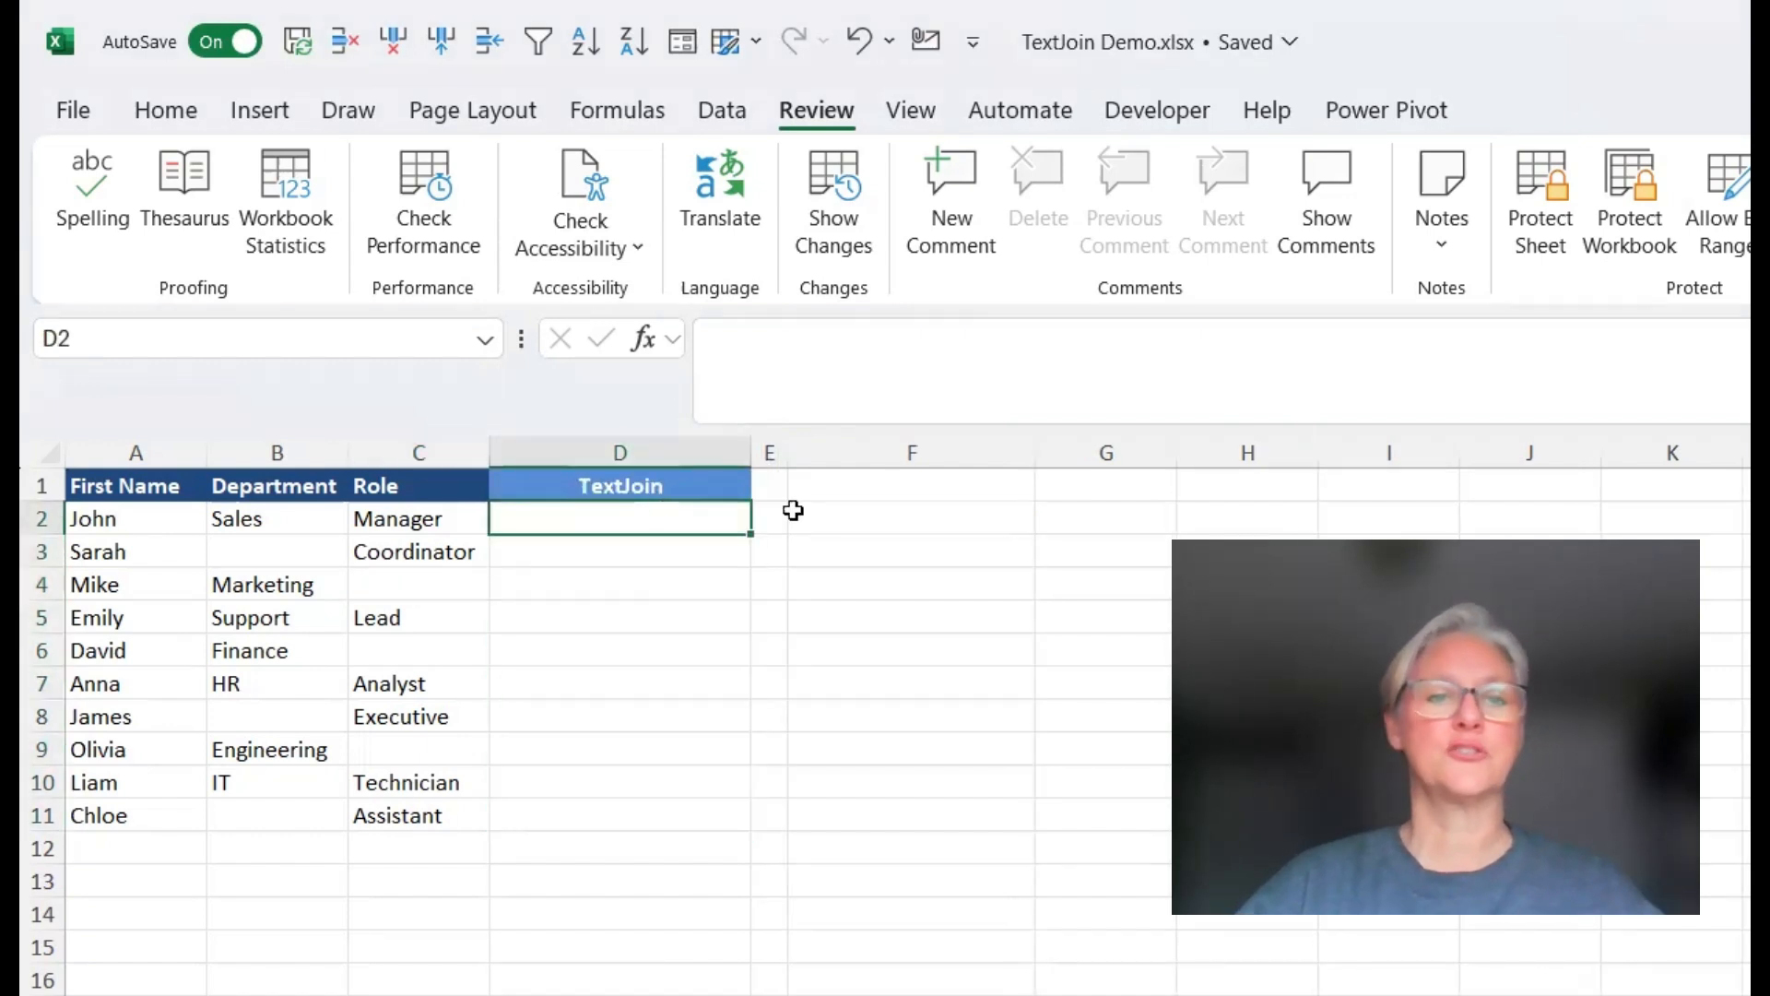
type("=test")
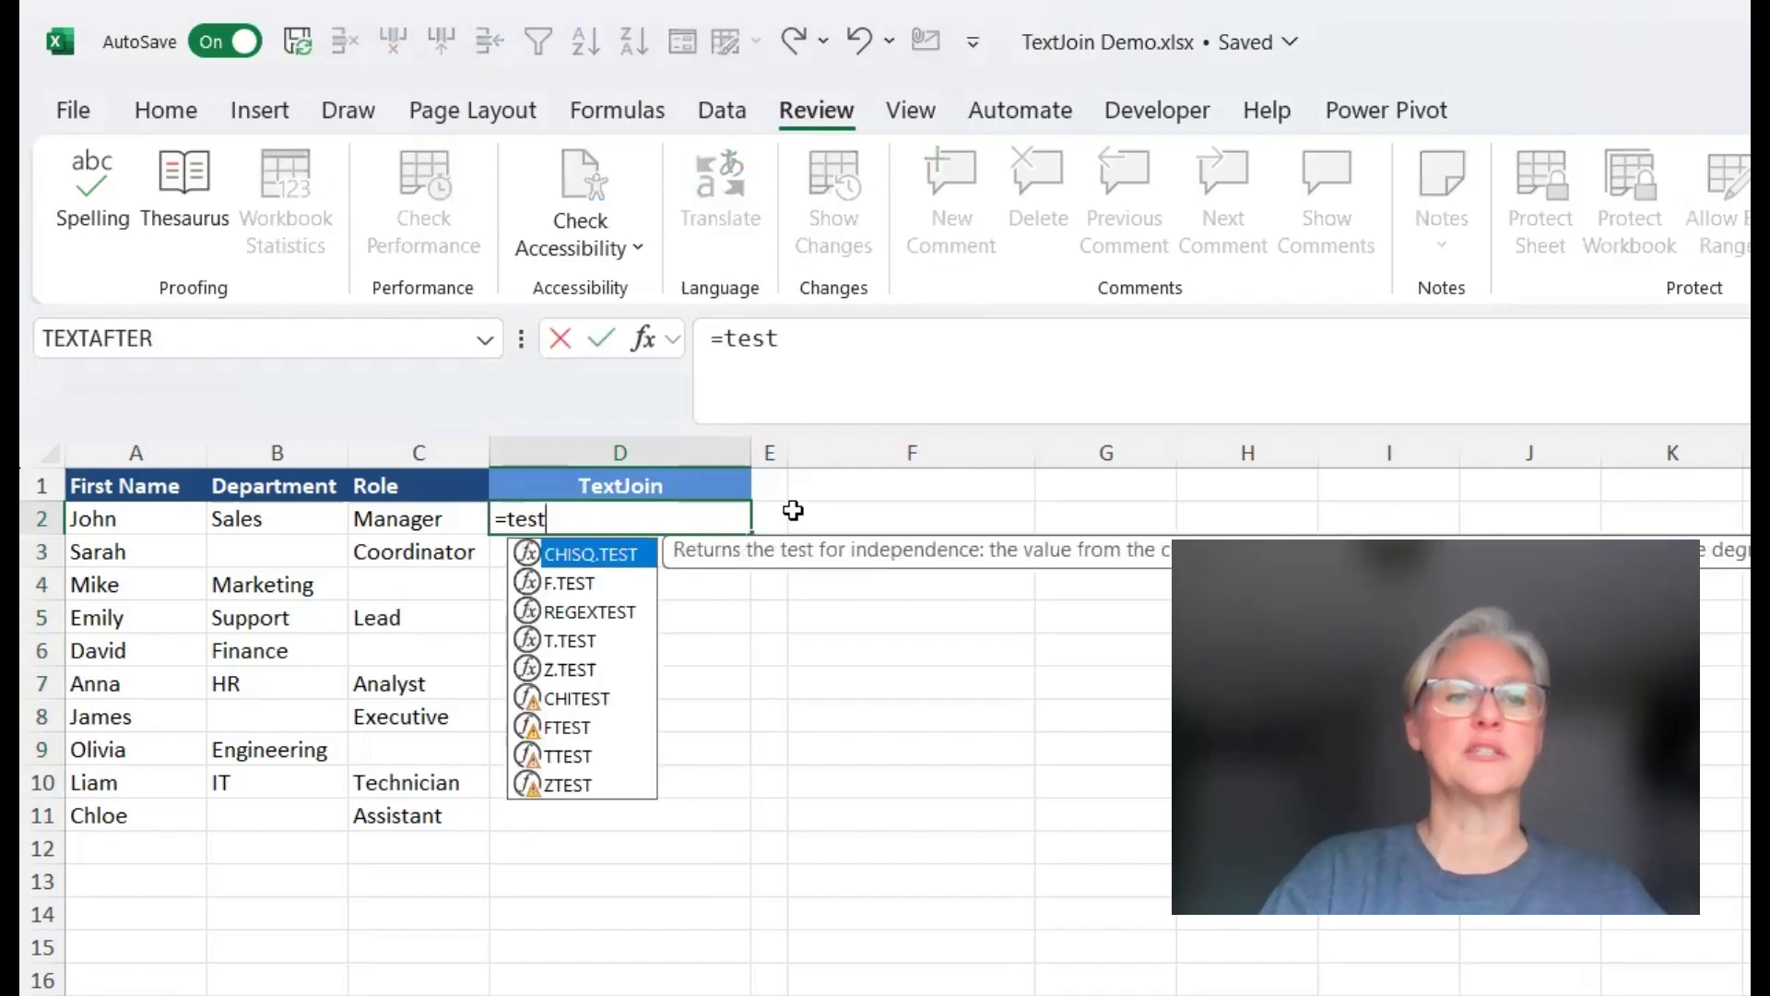
key("BackSpace")
key("BackSpace")
key("BackSpace")
type("xtj")
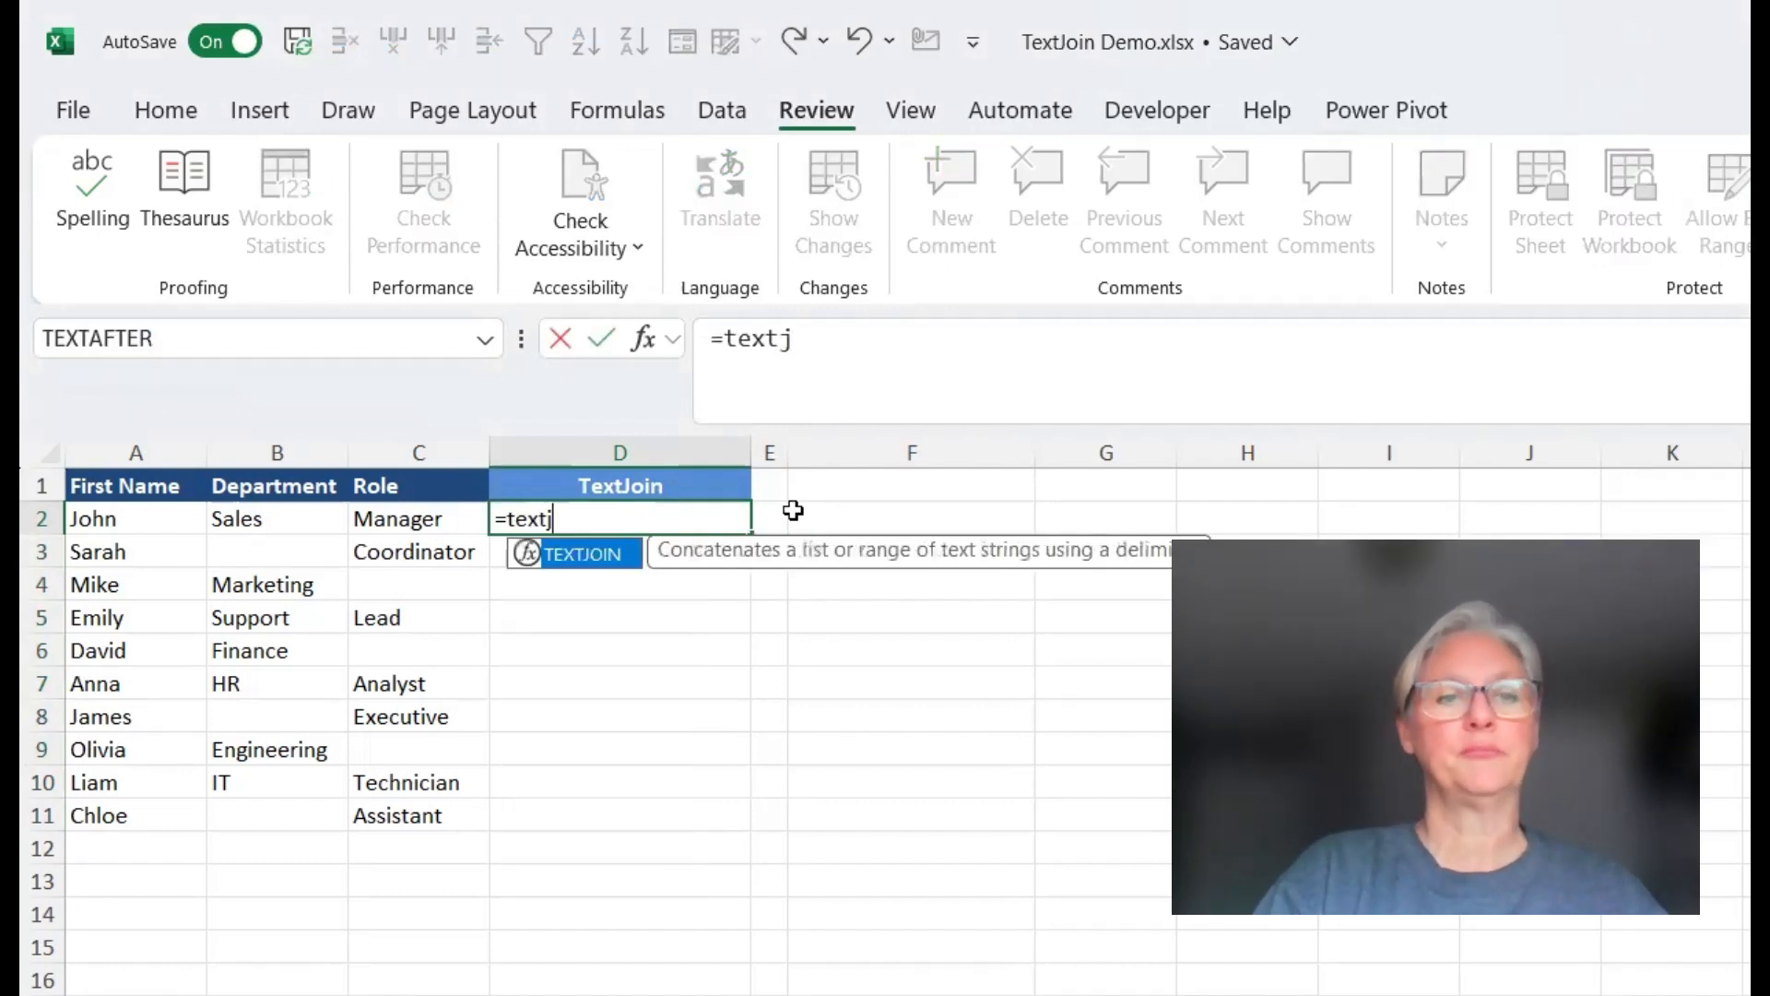
key("Tab")
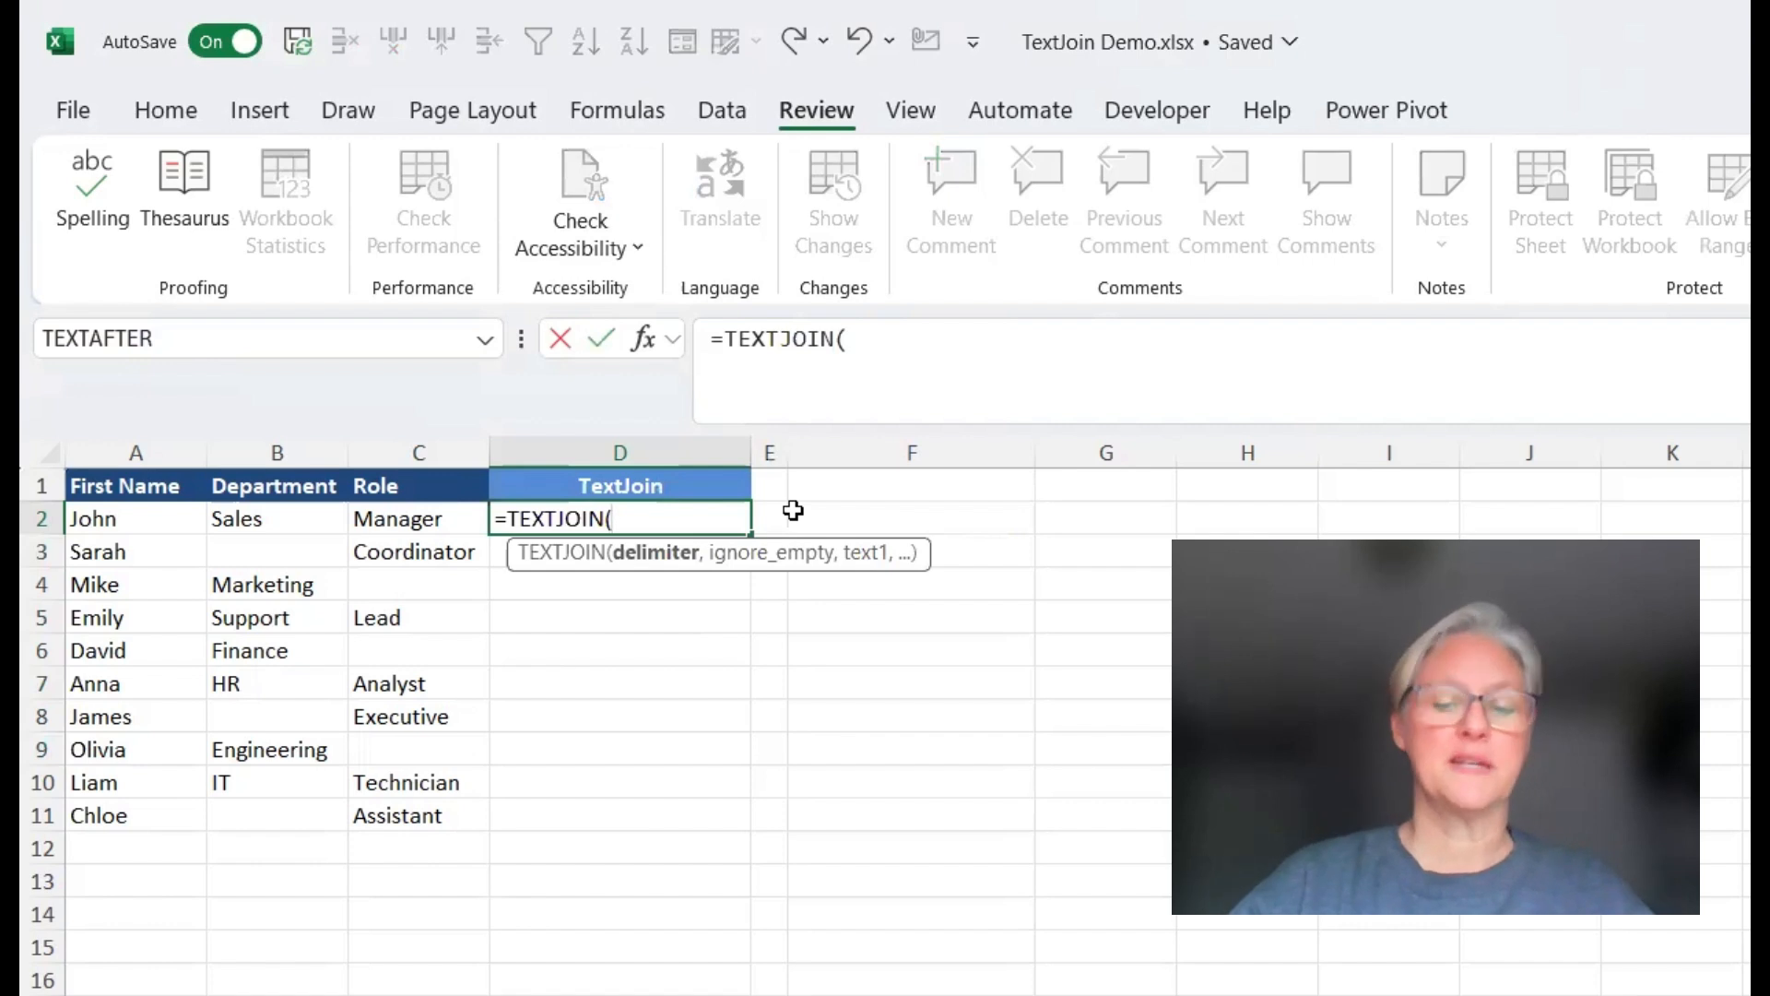
type("\"")
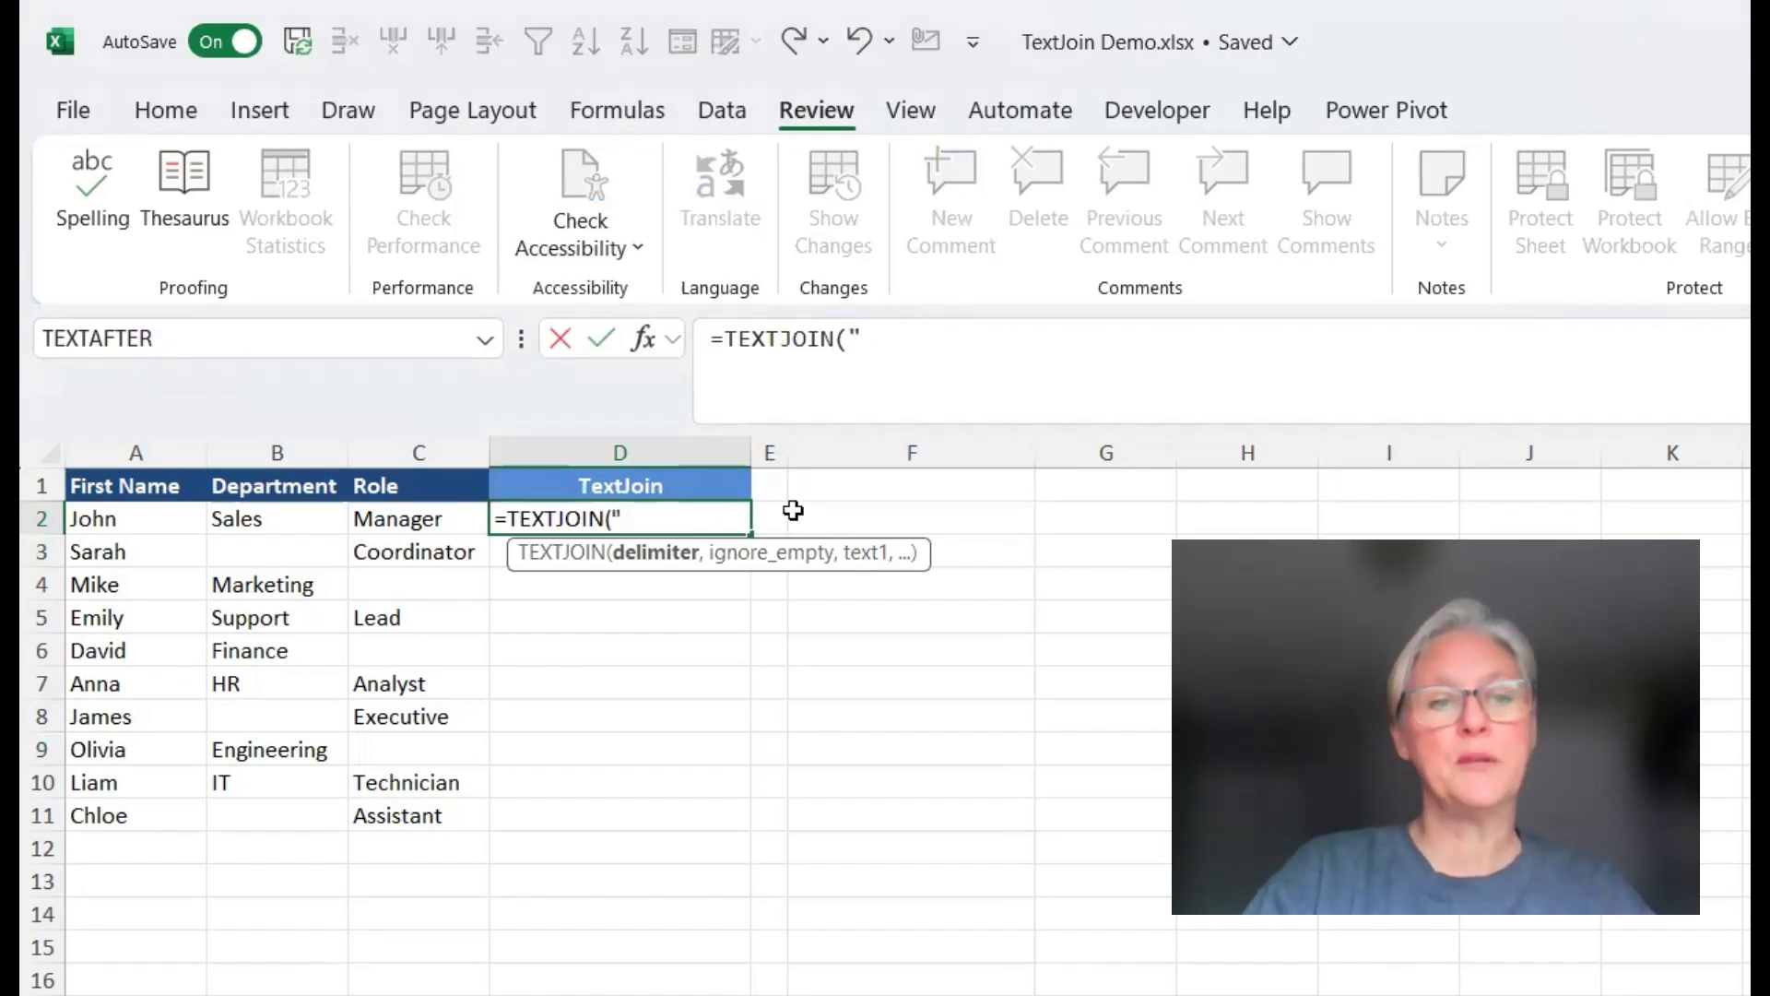
type(" - ")
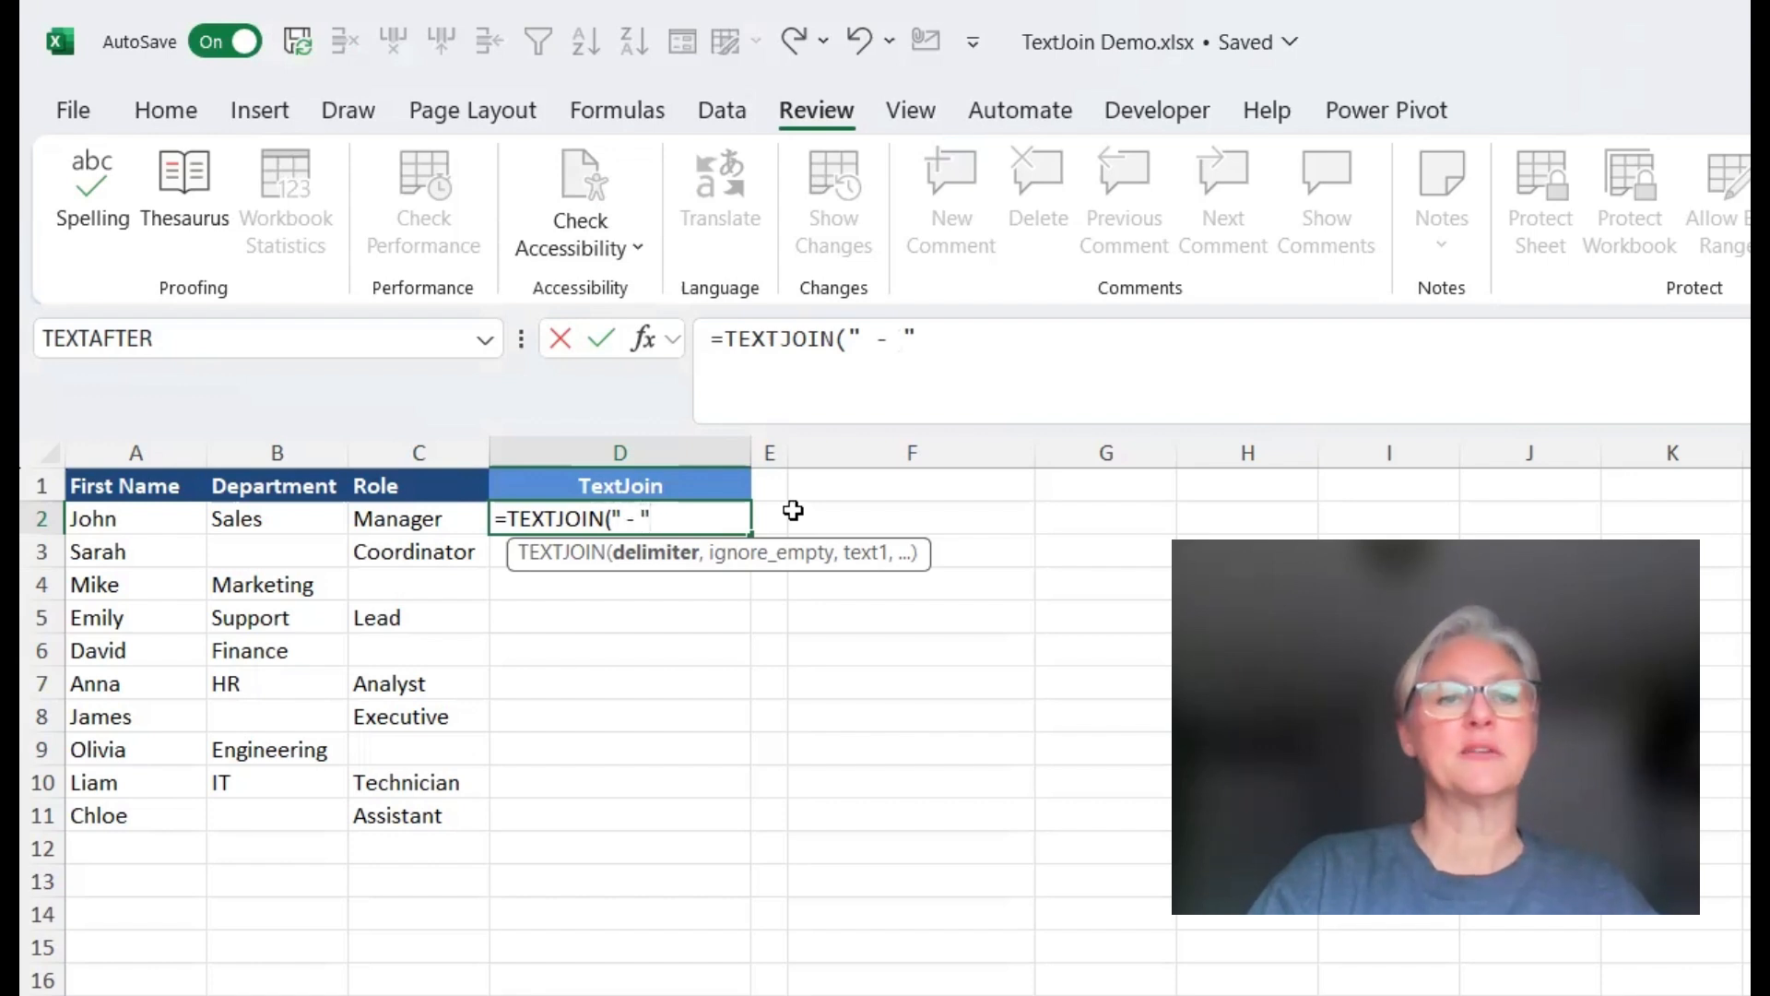
type("\",")
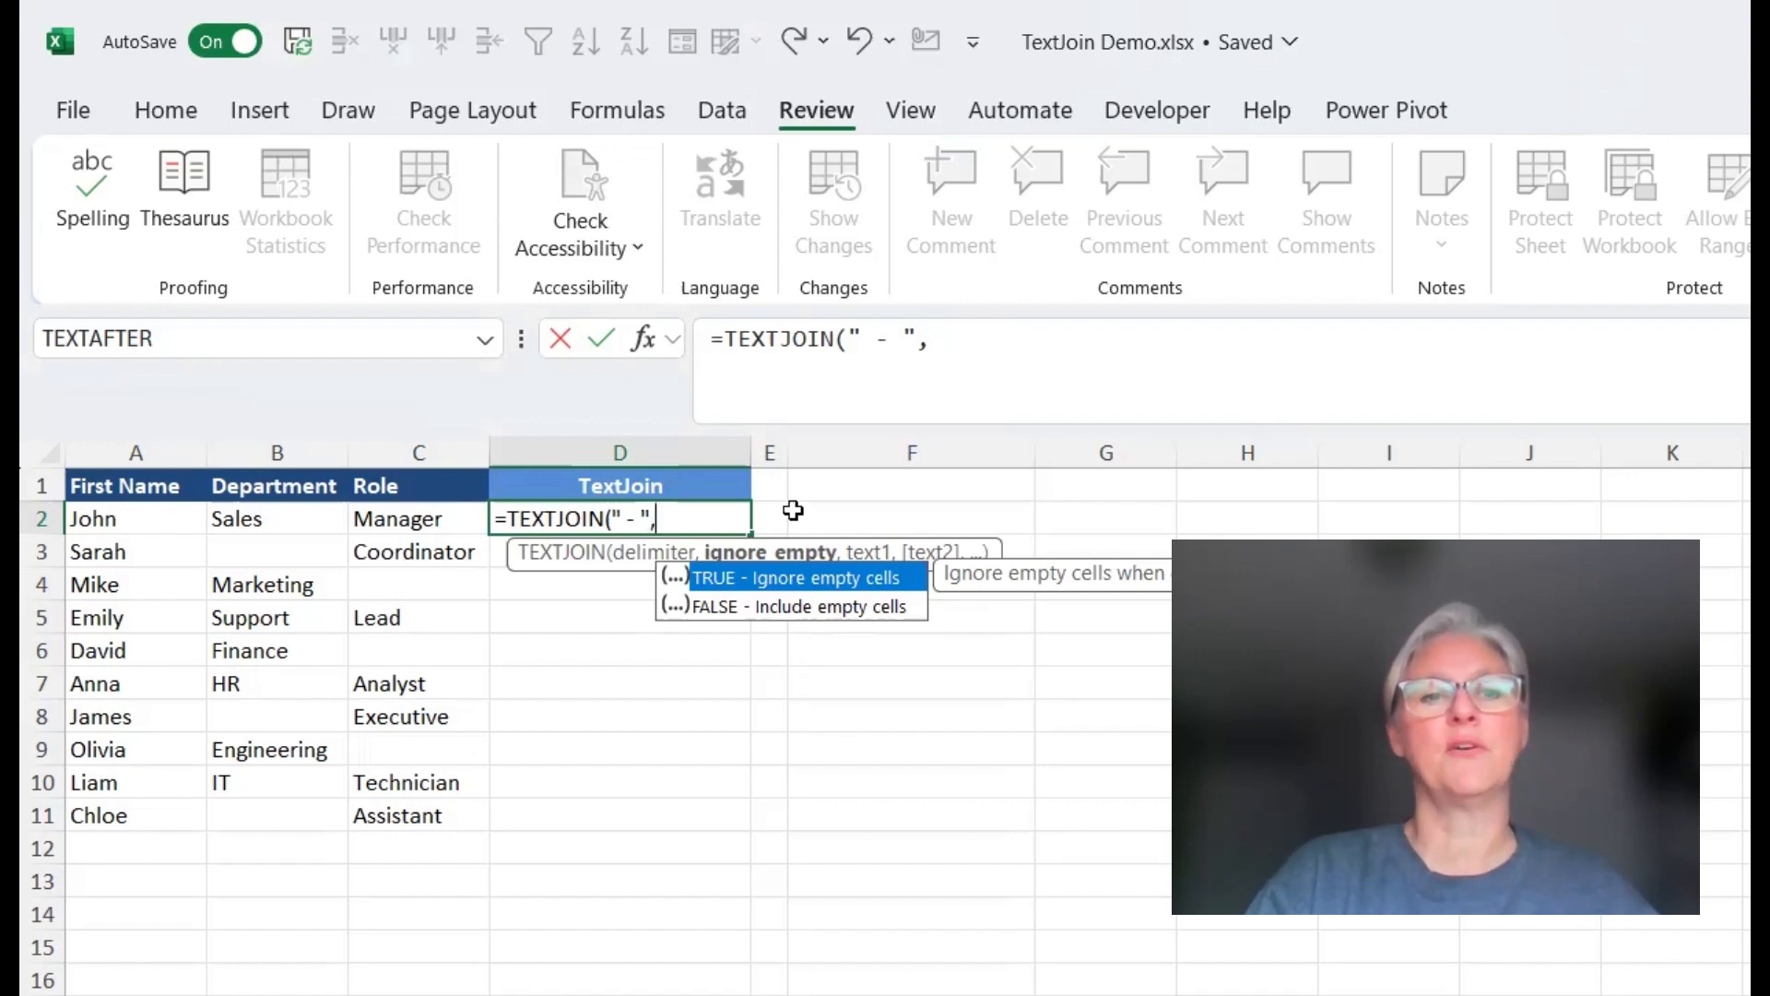
type(",")
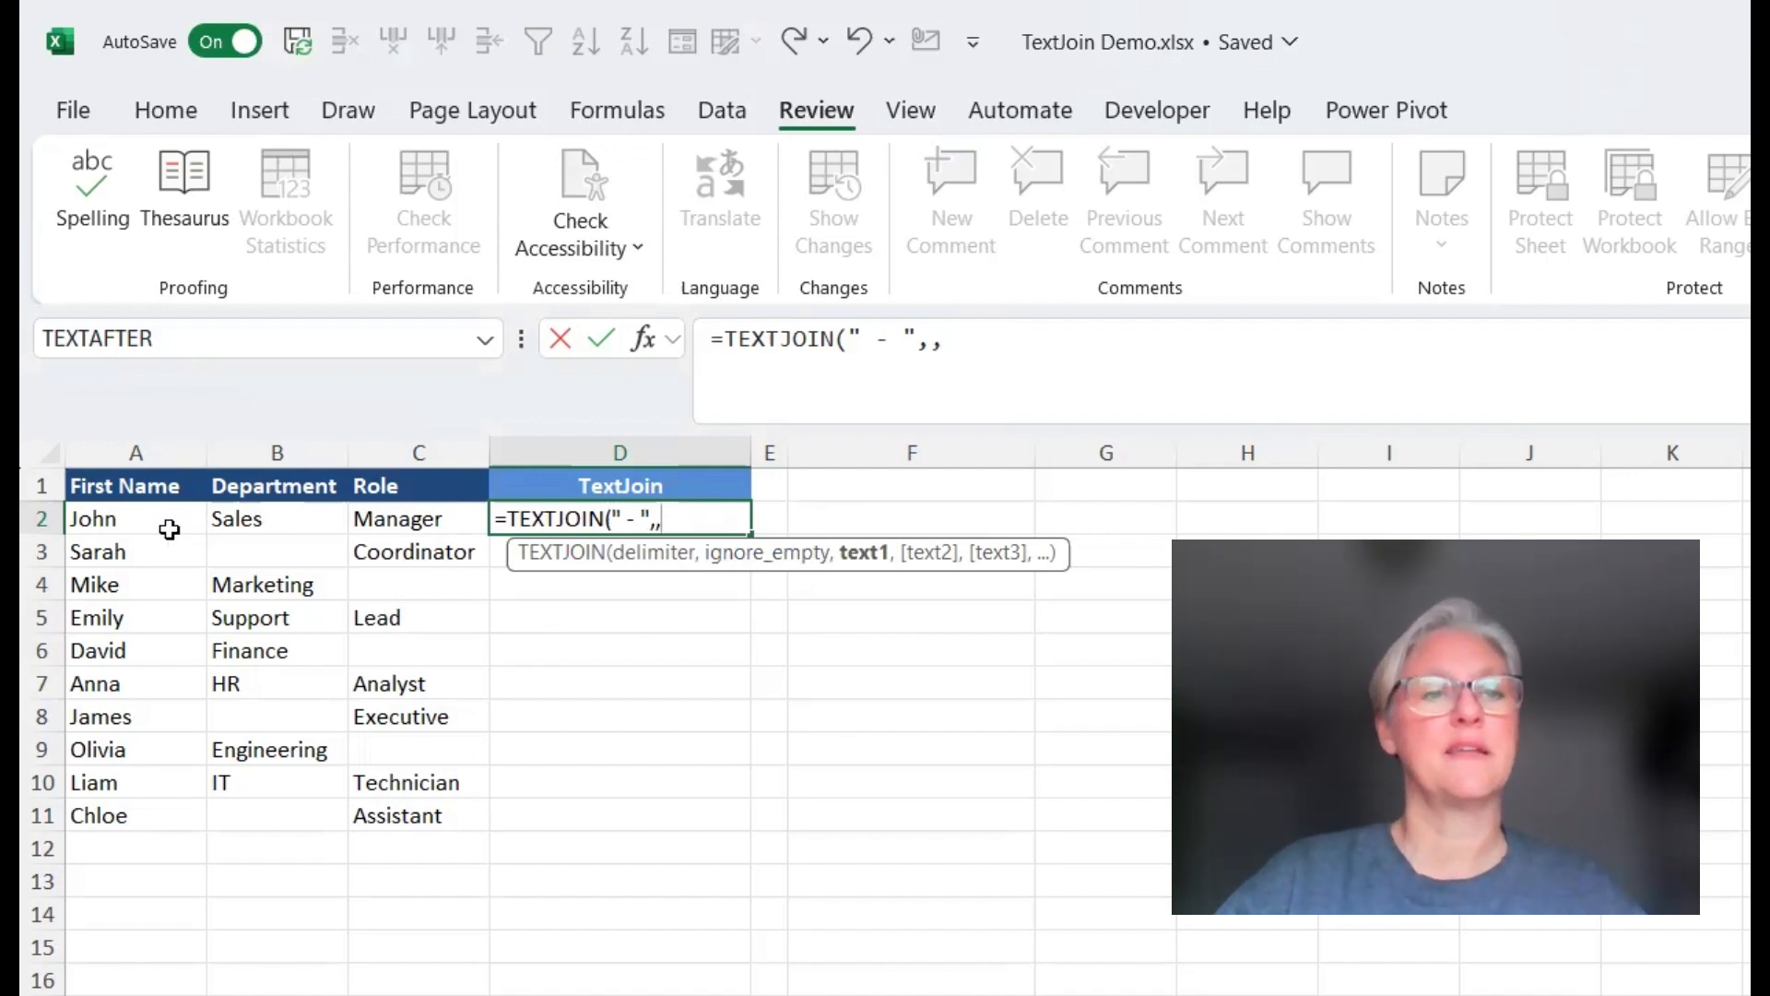
left_click_drag(109, 519, 408, 516)
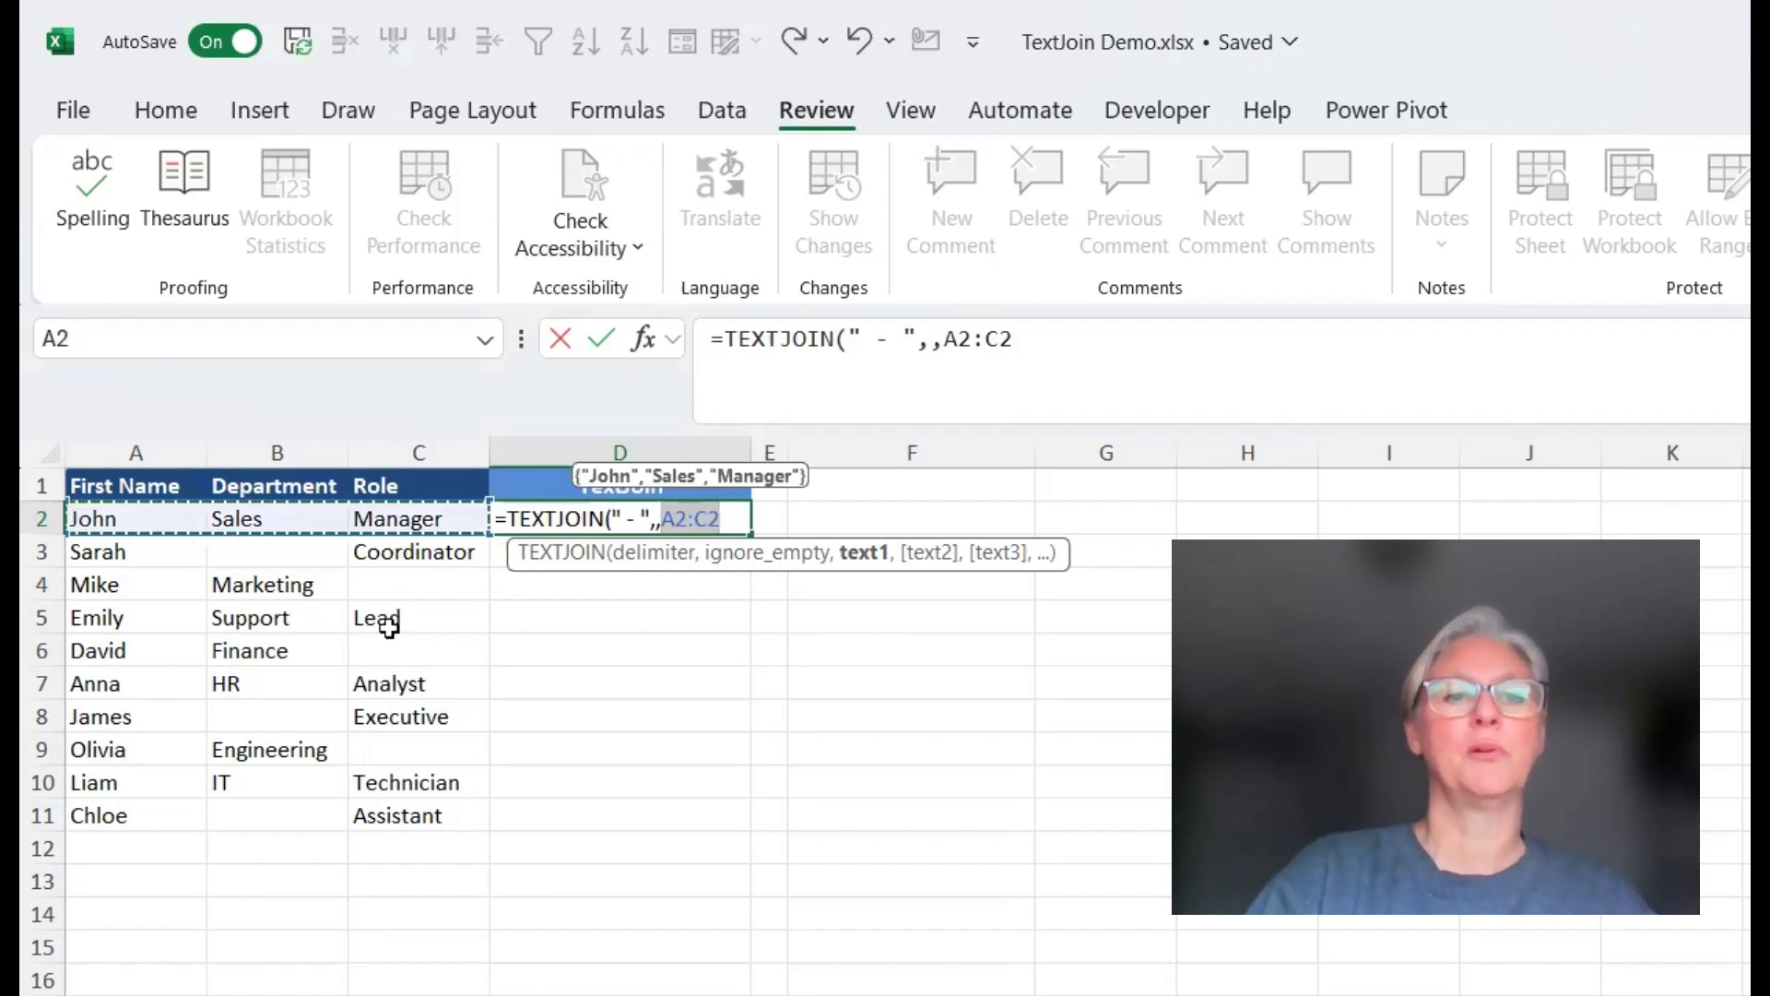
type(")")
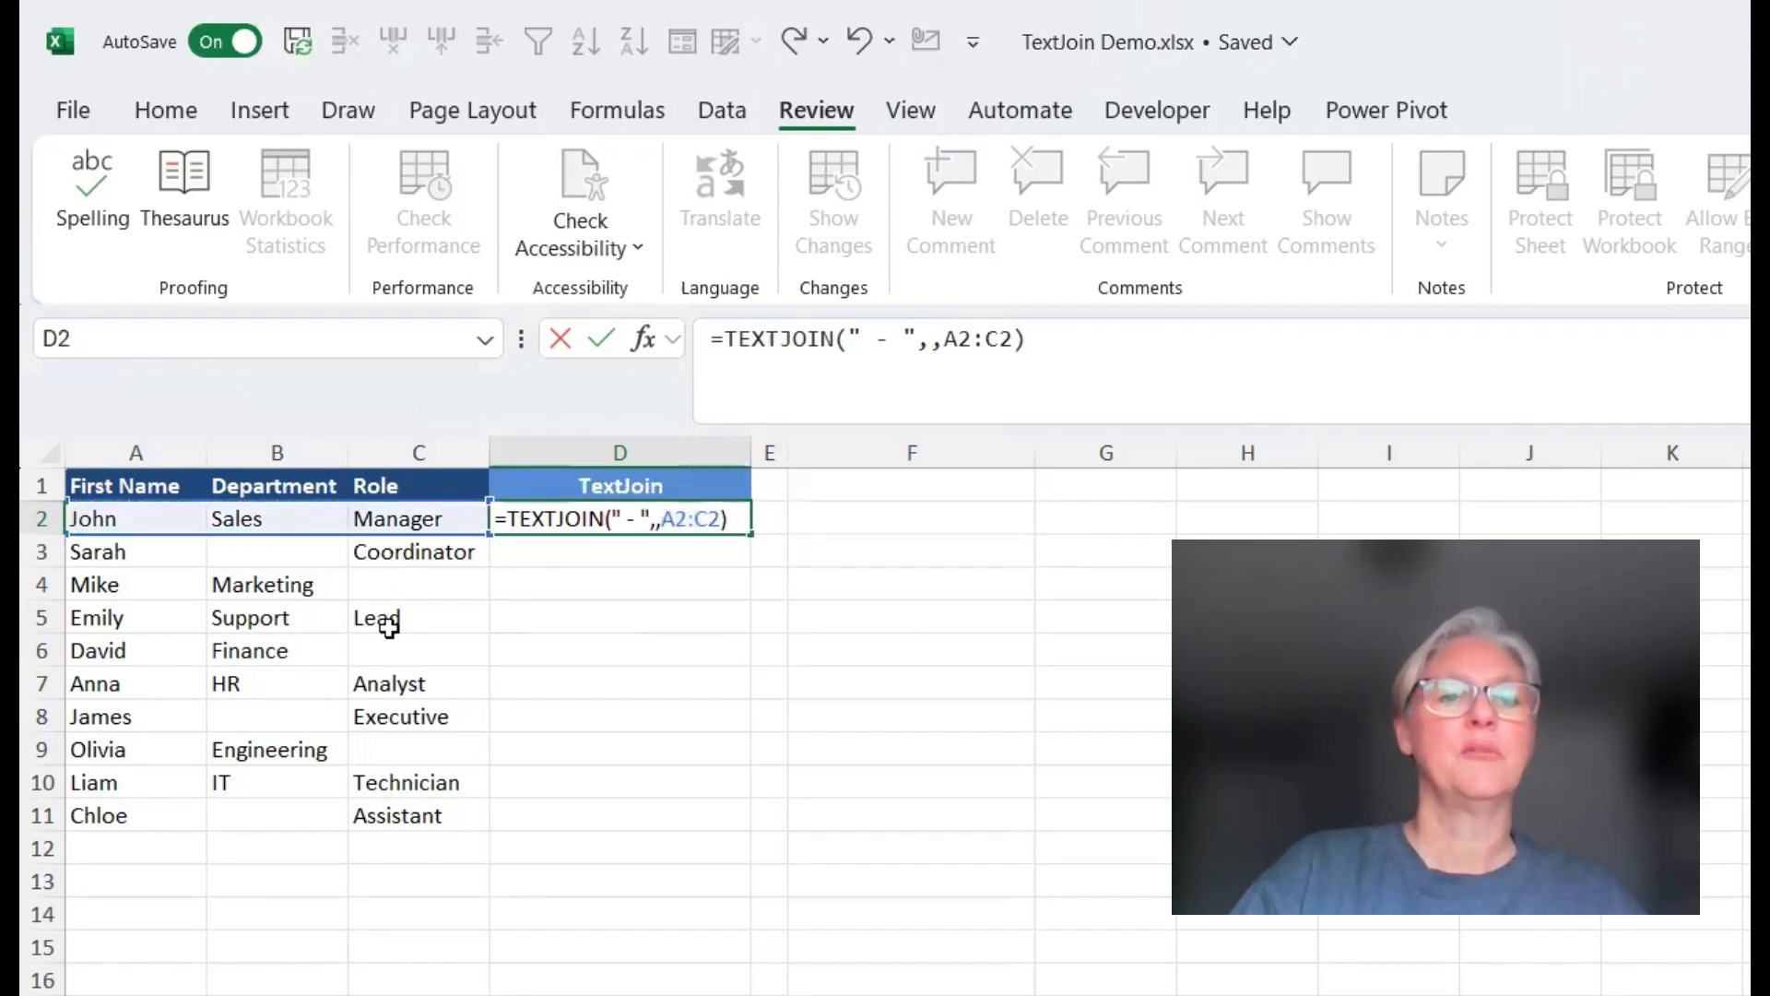
key("Return")
Fill the TEXTJOIN formula down to row 11 and check the rows with blank cells
left_click(701, 520)
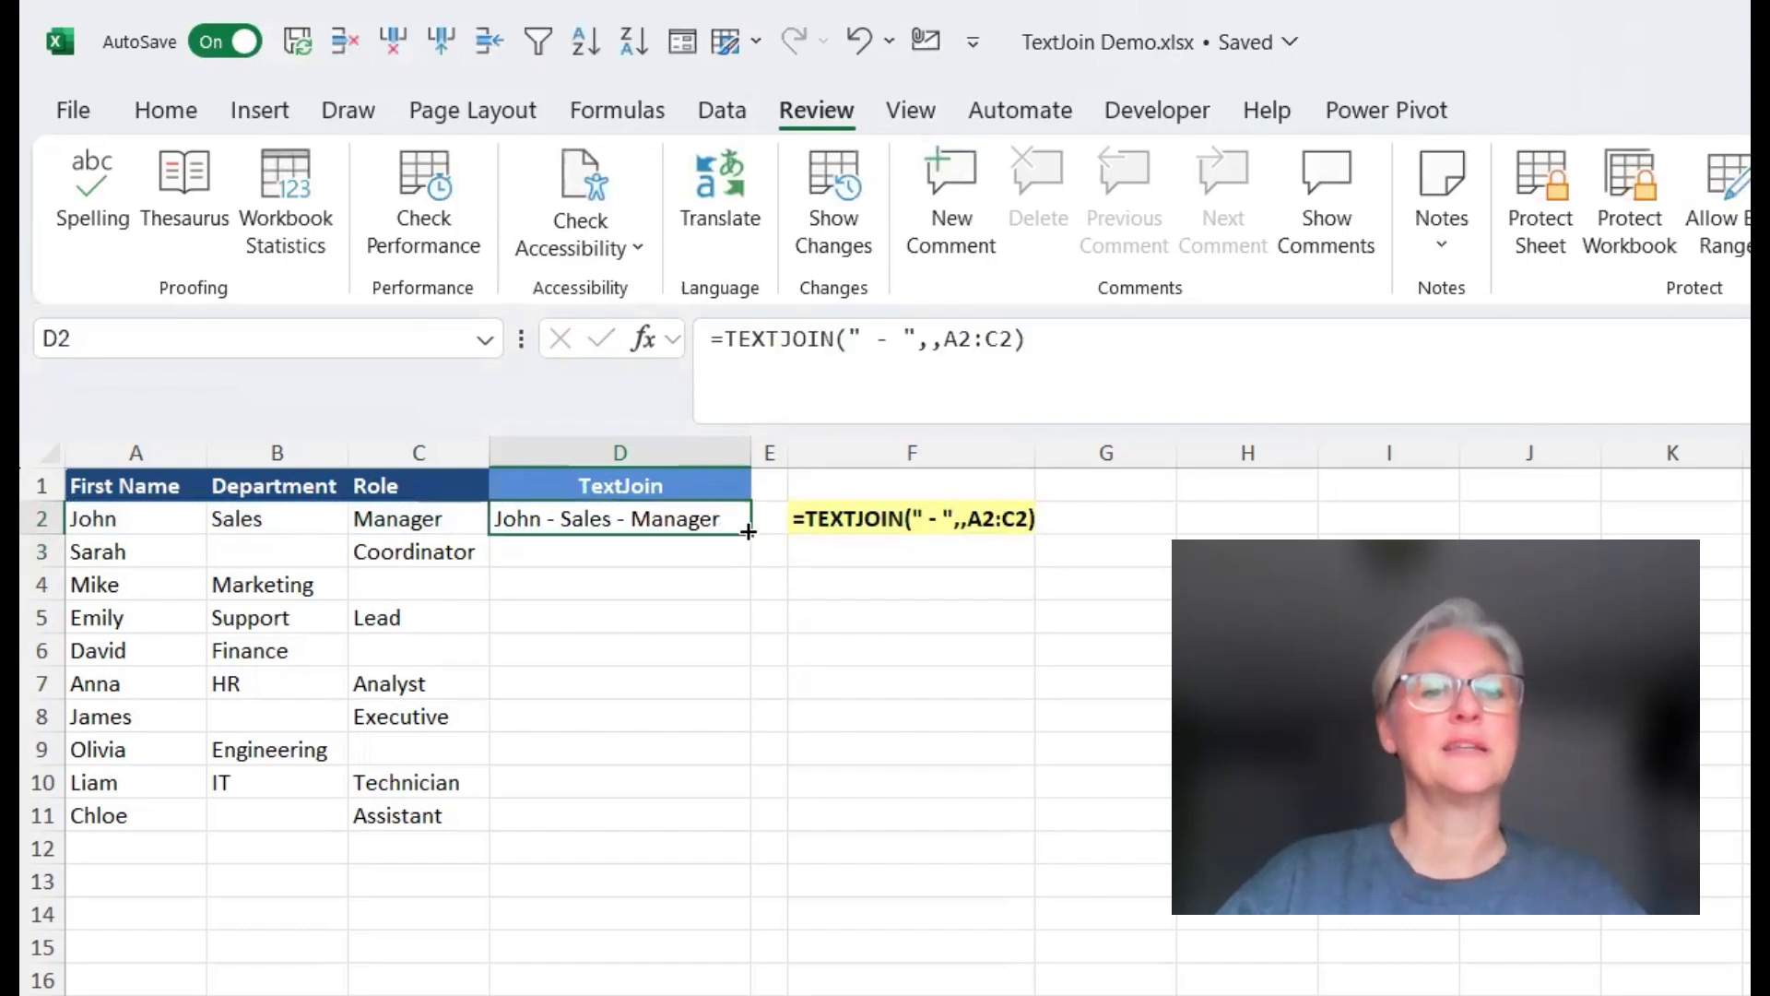
left_click_drag(750, 532, 726, 825)
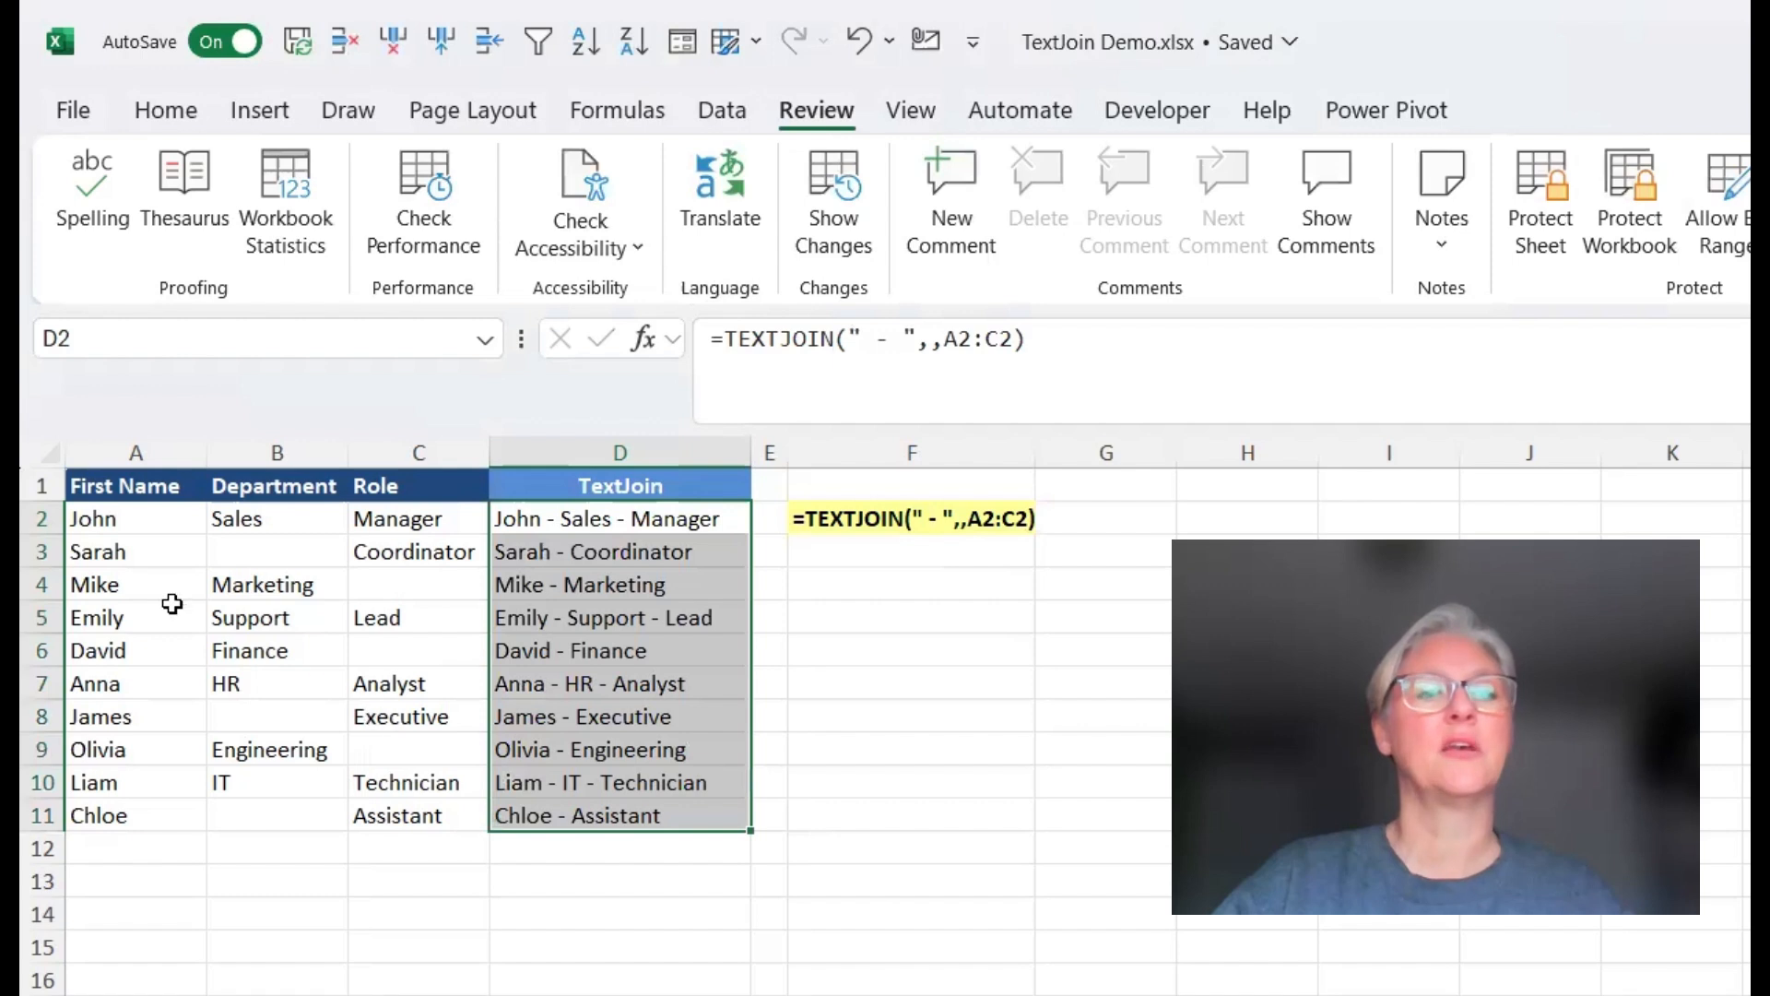
left_click(593, 542)
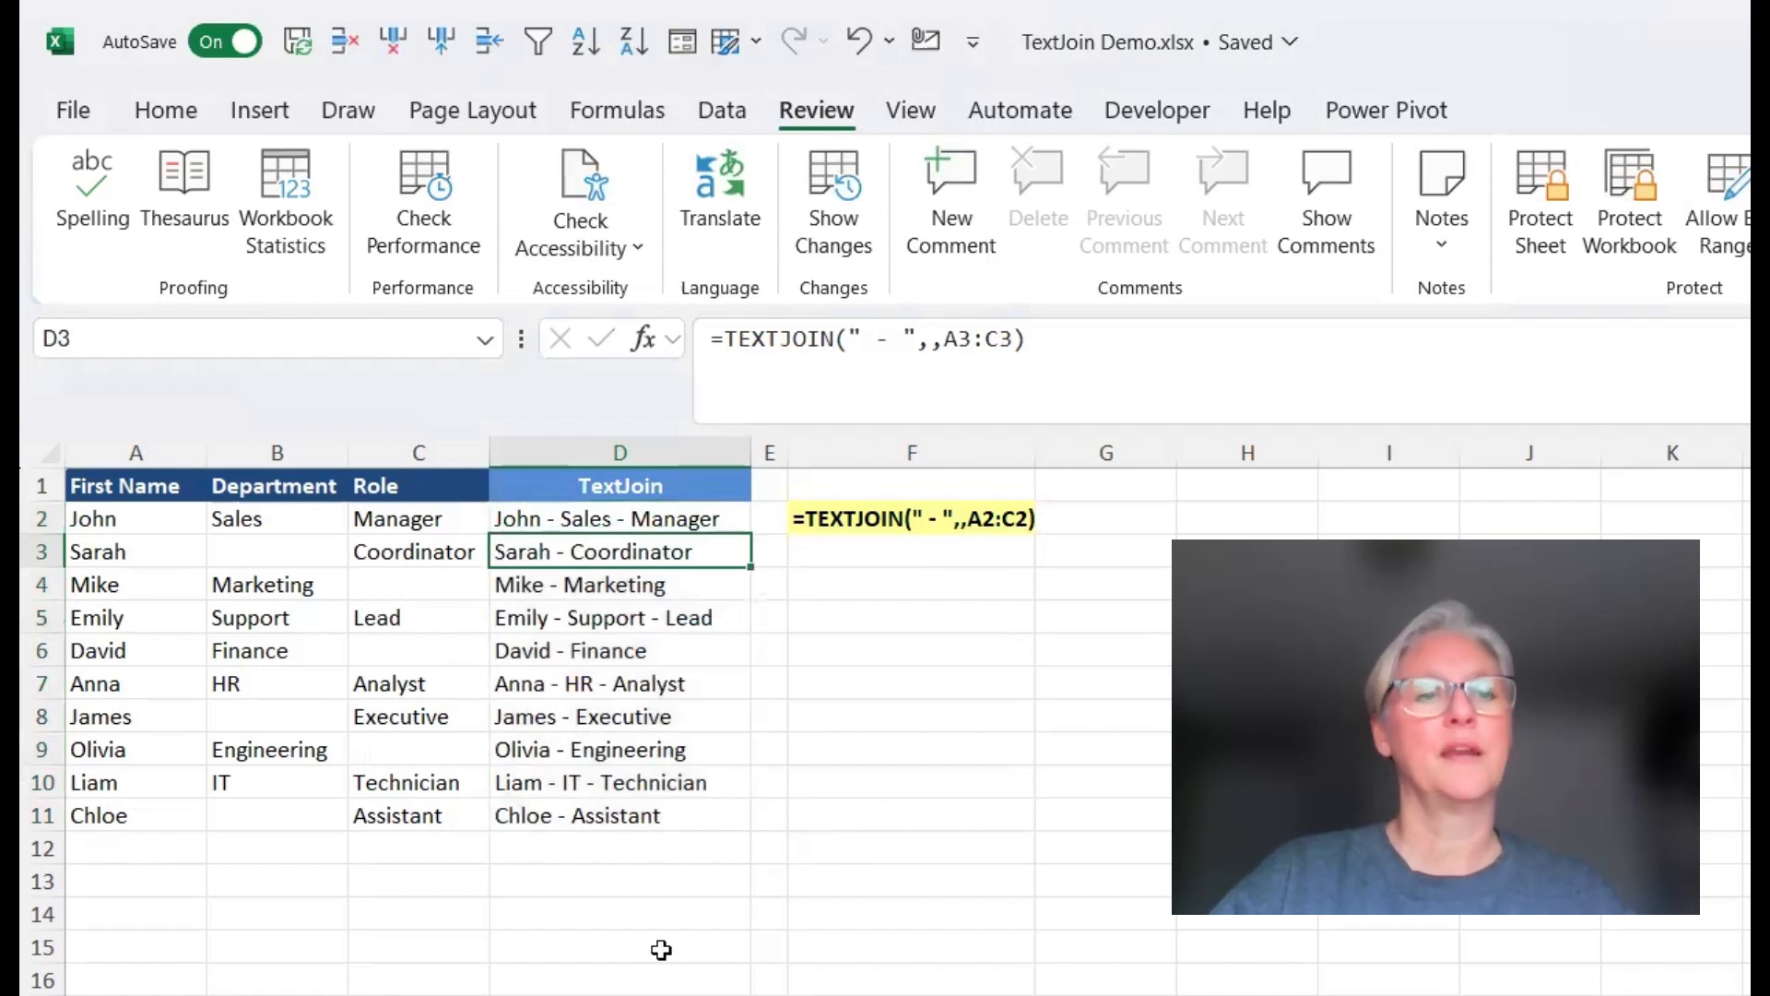
left_click(642, 586)
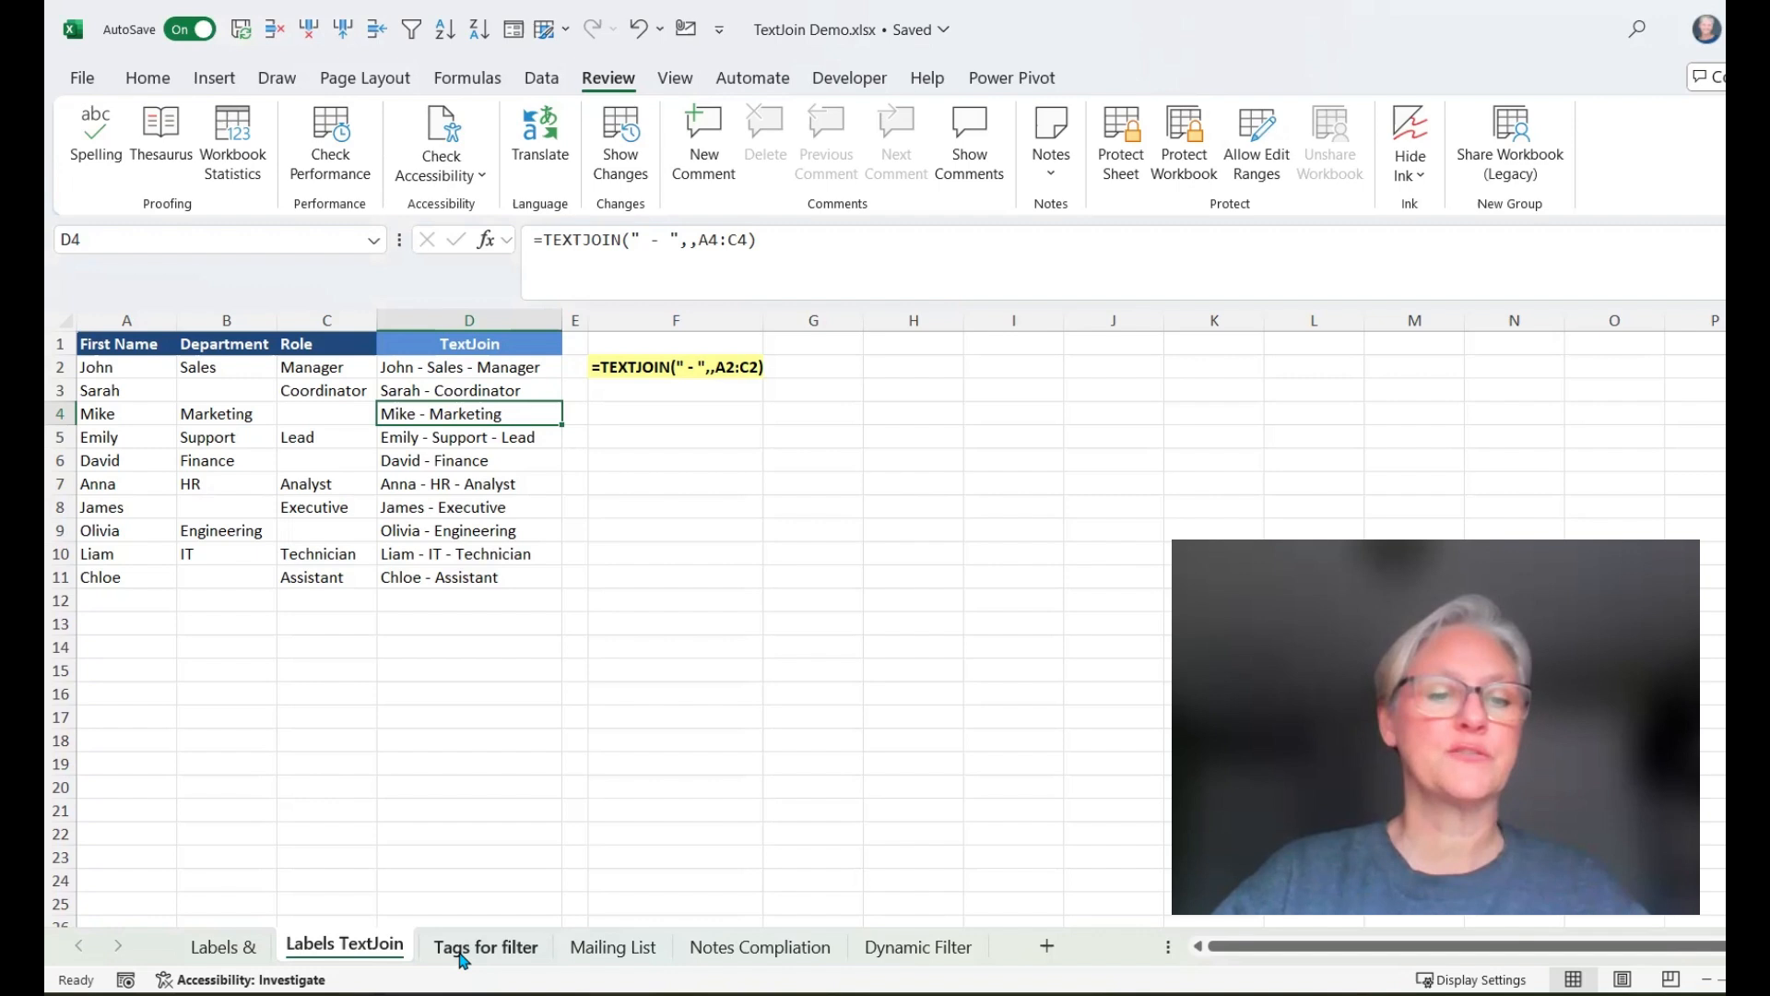
On the Tags for filter sheet, filter the TextJoin column to entries matching the search "vancou"
left_click(463, 950)
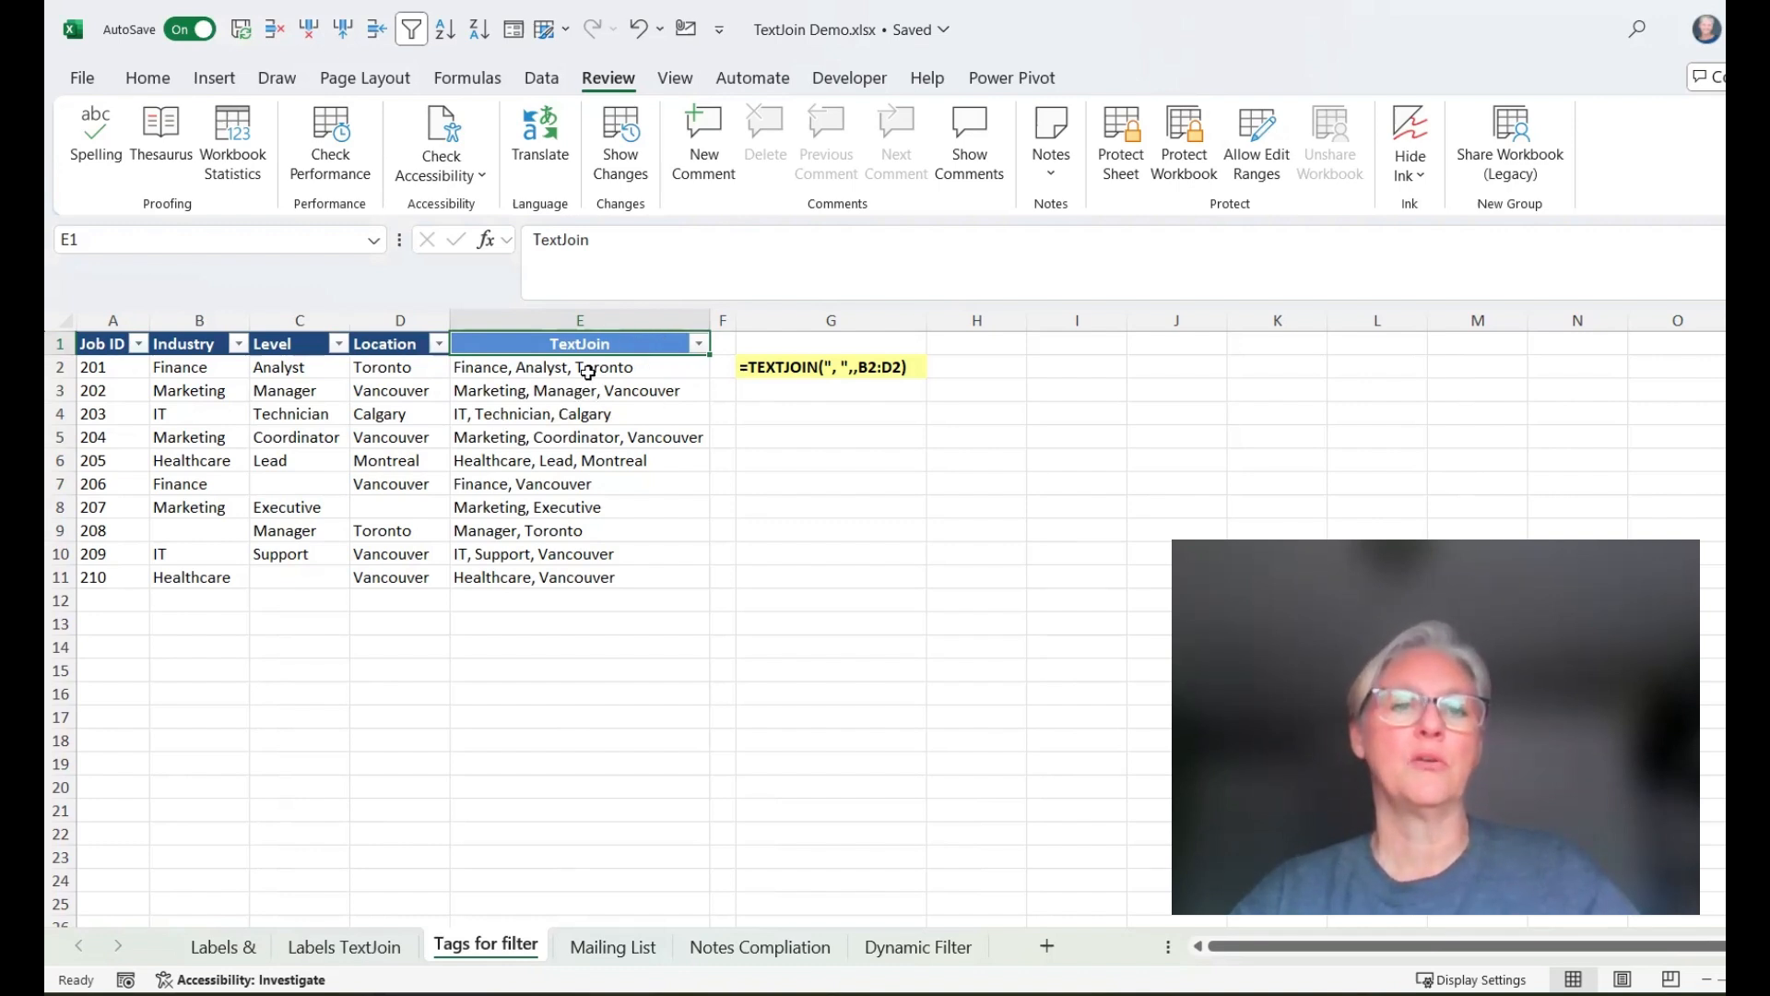
left_click(701, 344)
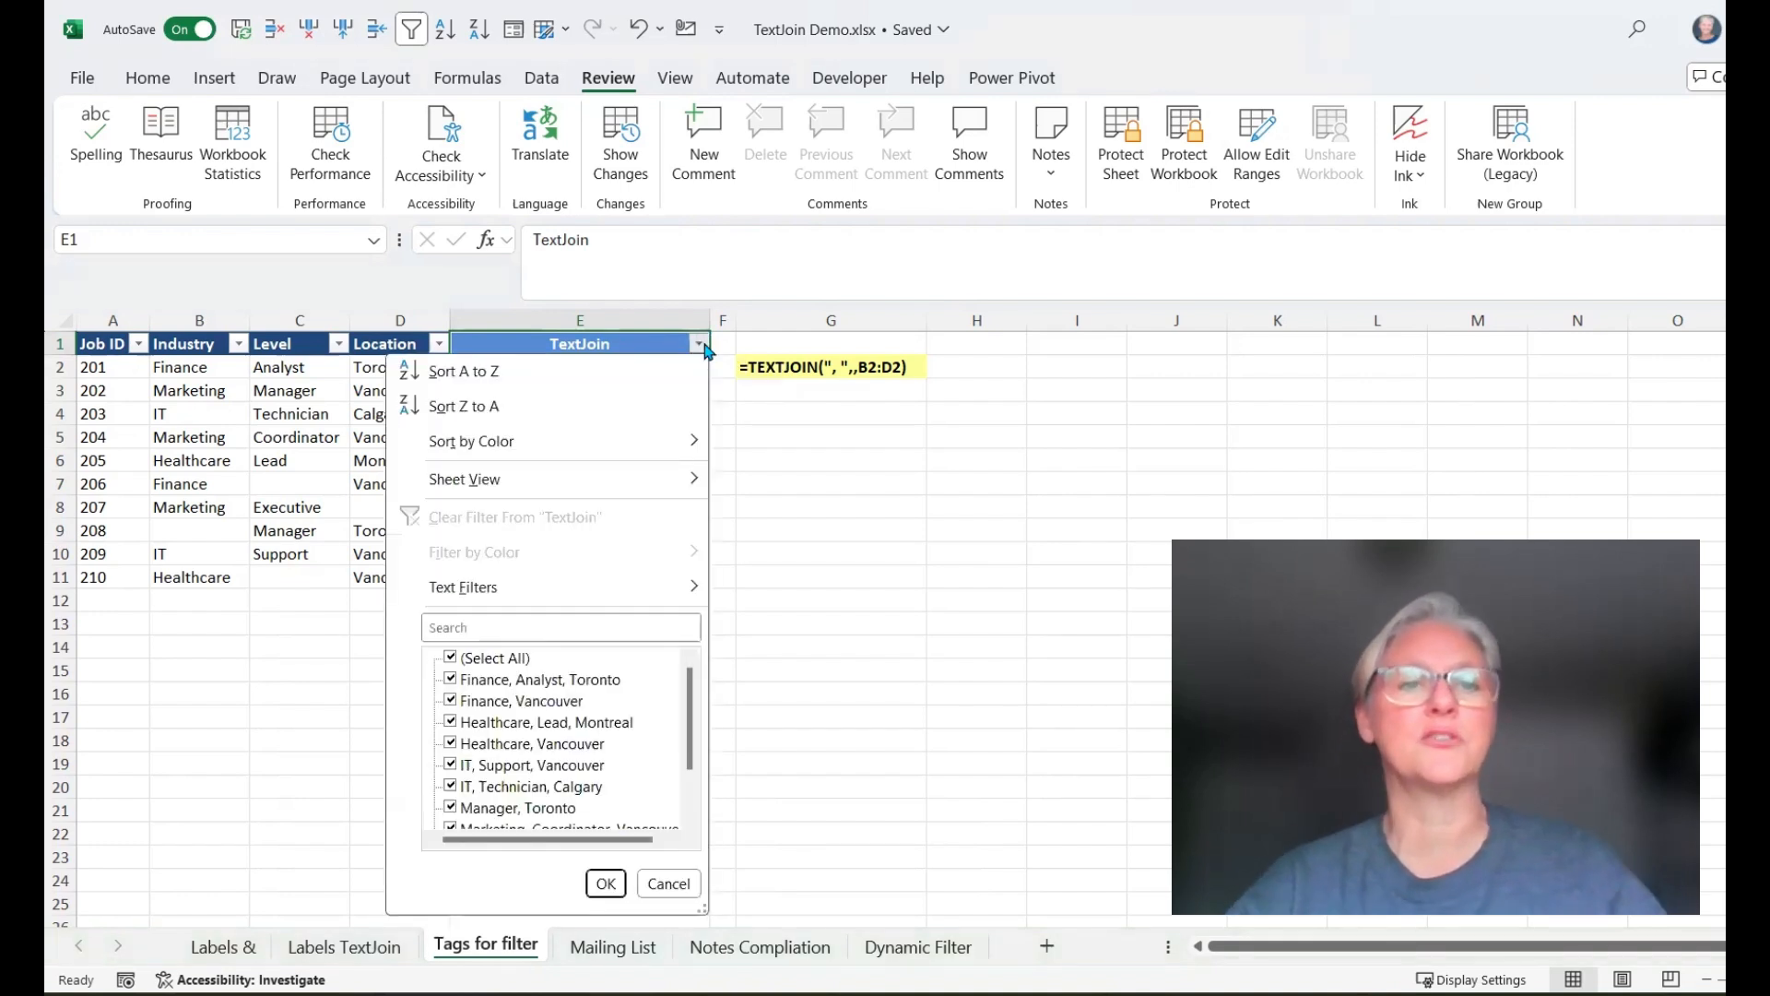
left_click(567, 629)
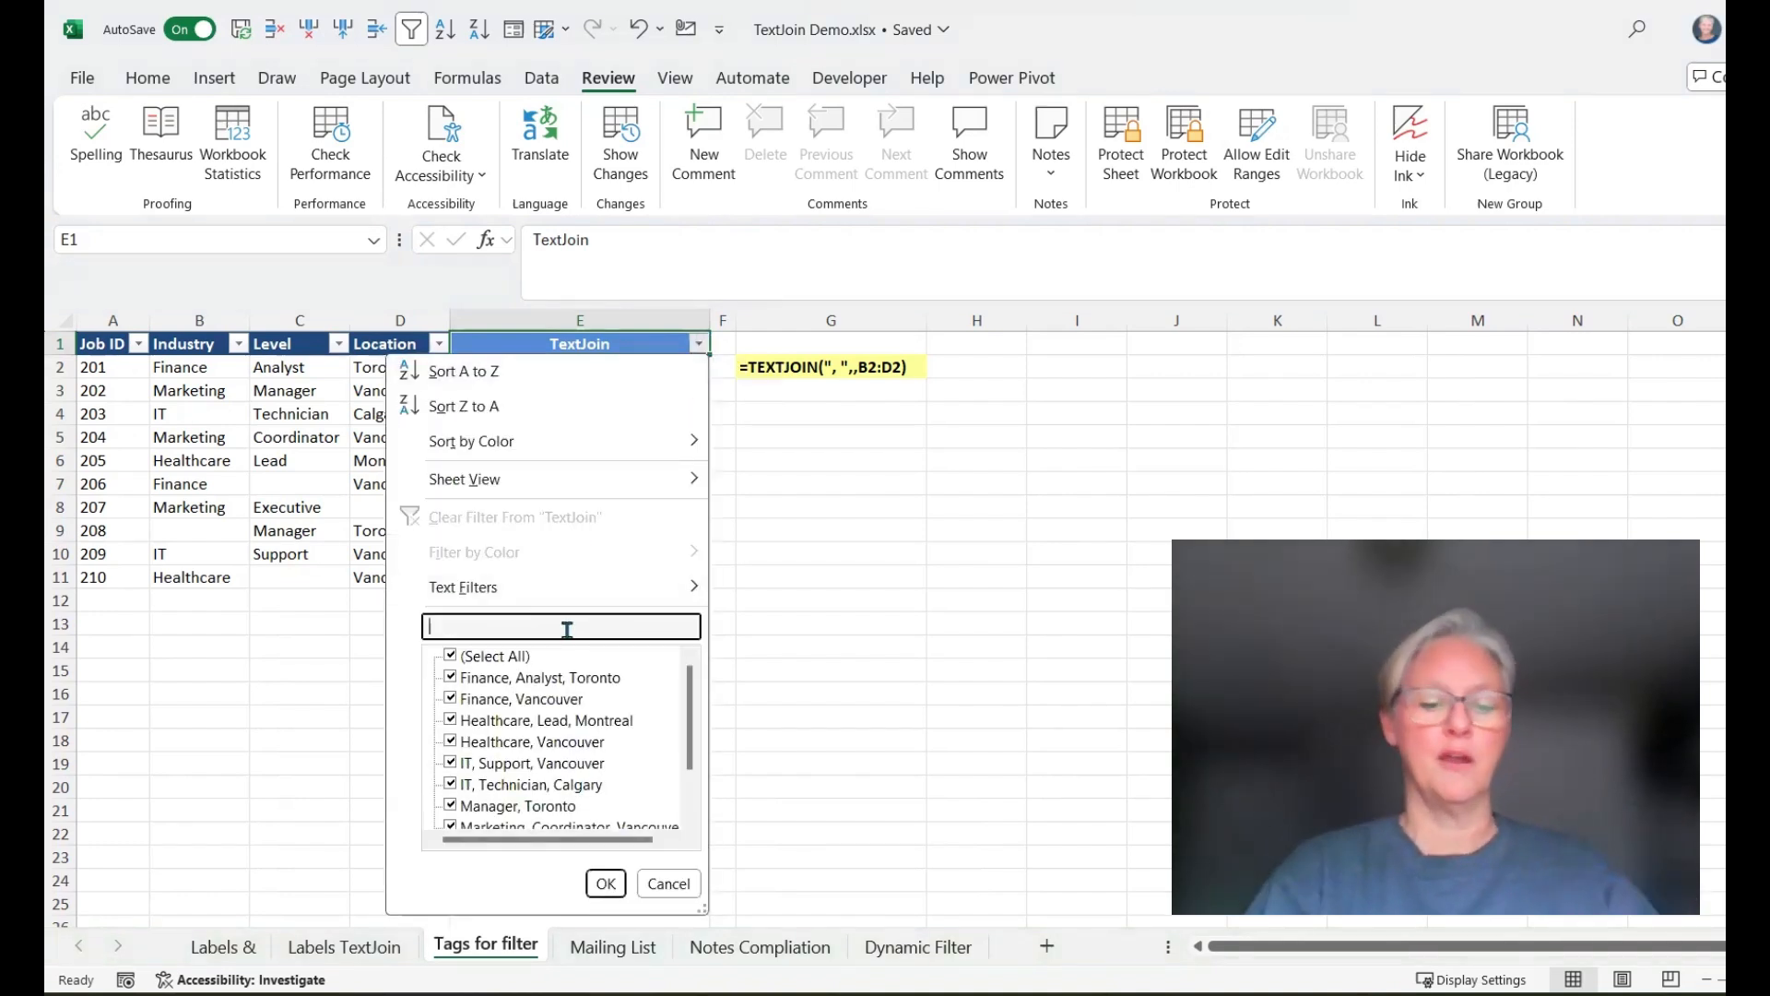
type("vancou")
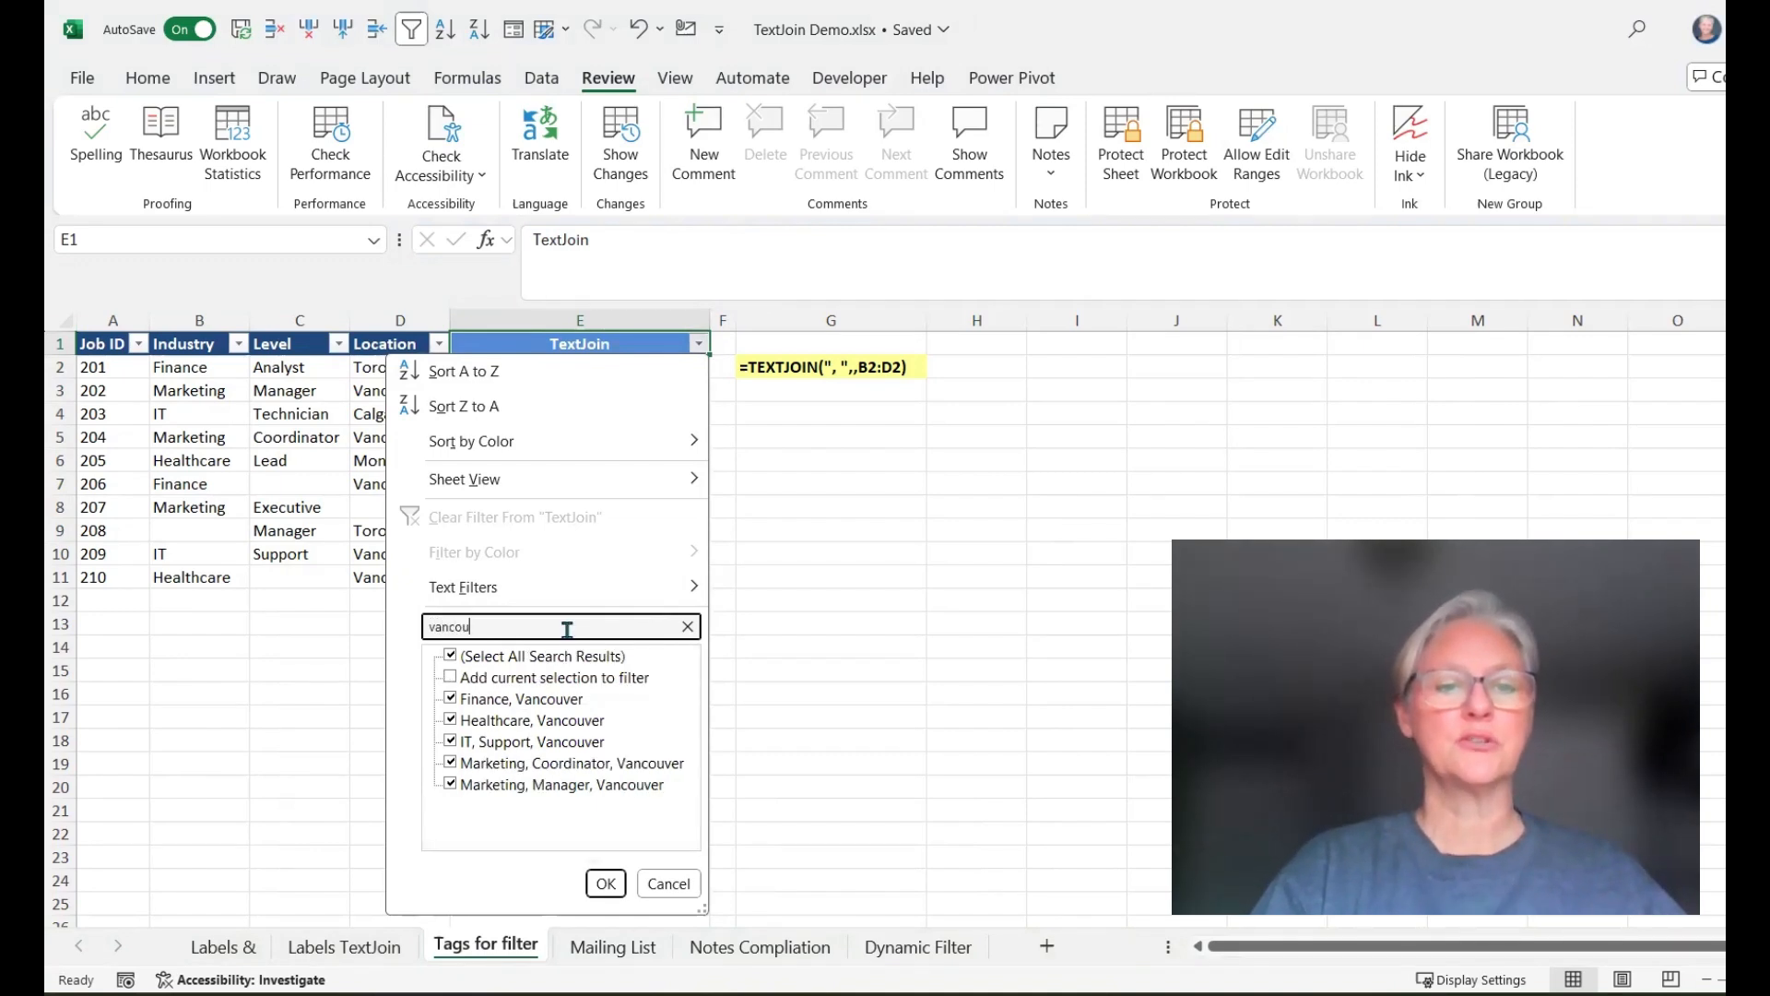
key("Return")
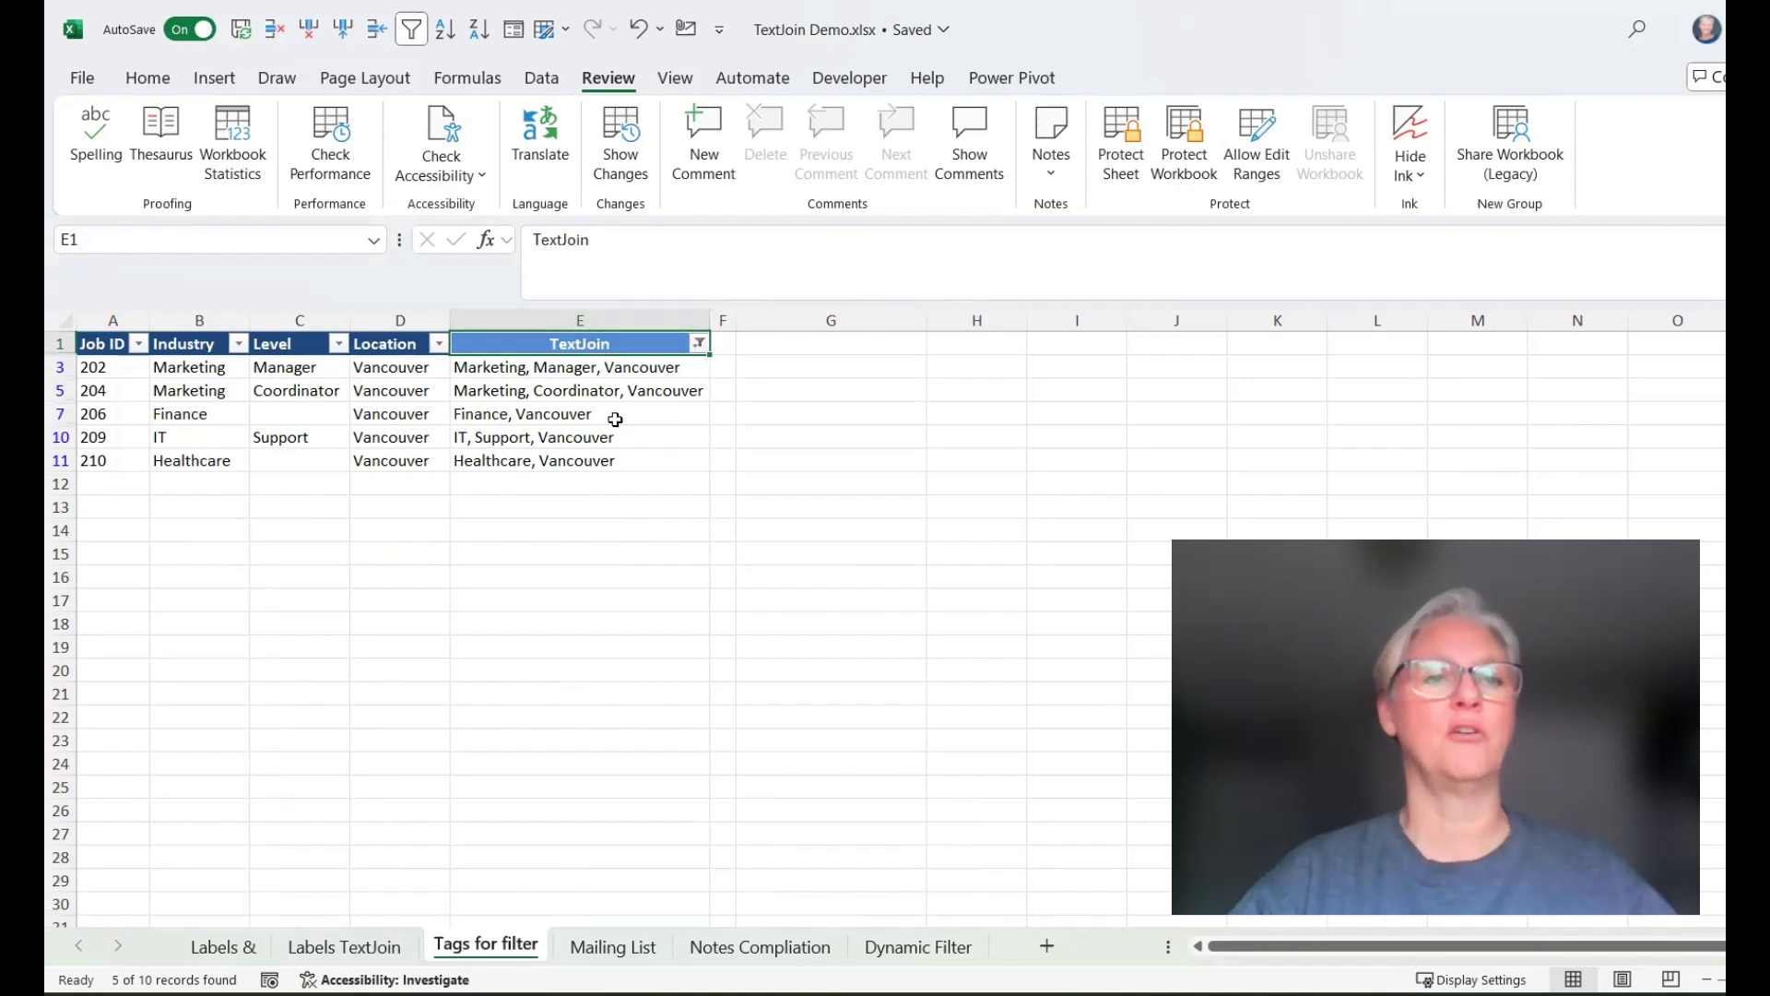
Change the TextJoin column filter on the Tags for filter sheet to entries matching the search "marke"
left_click(701, 352)
left_click(514, 625)
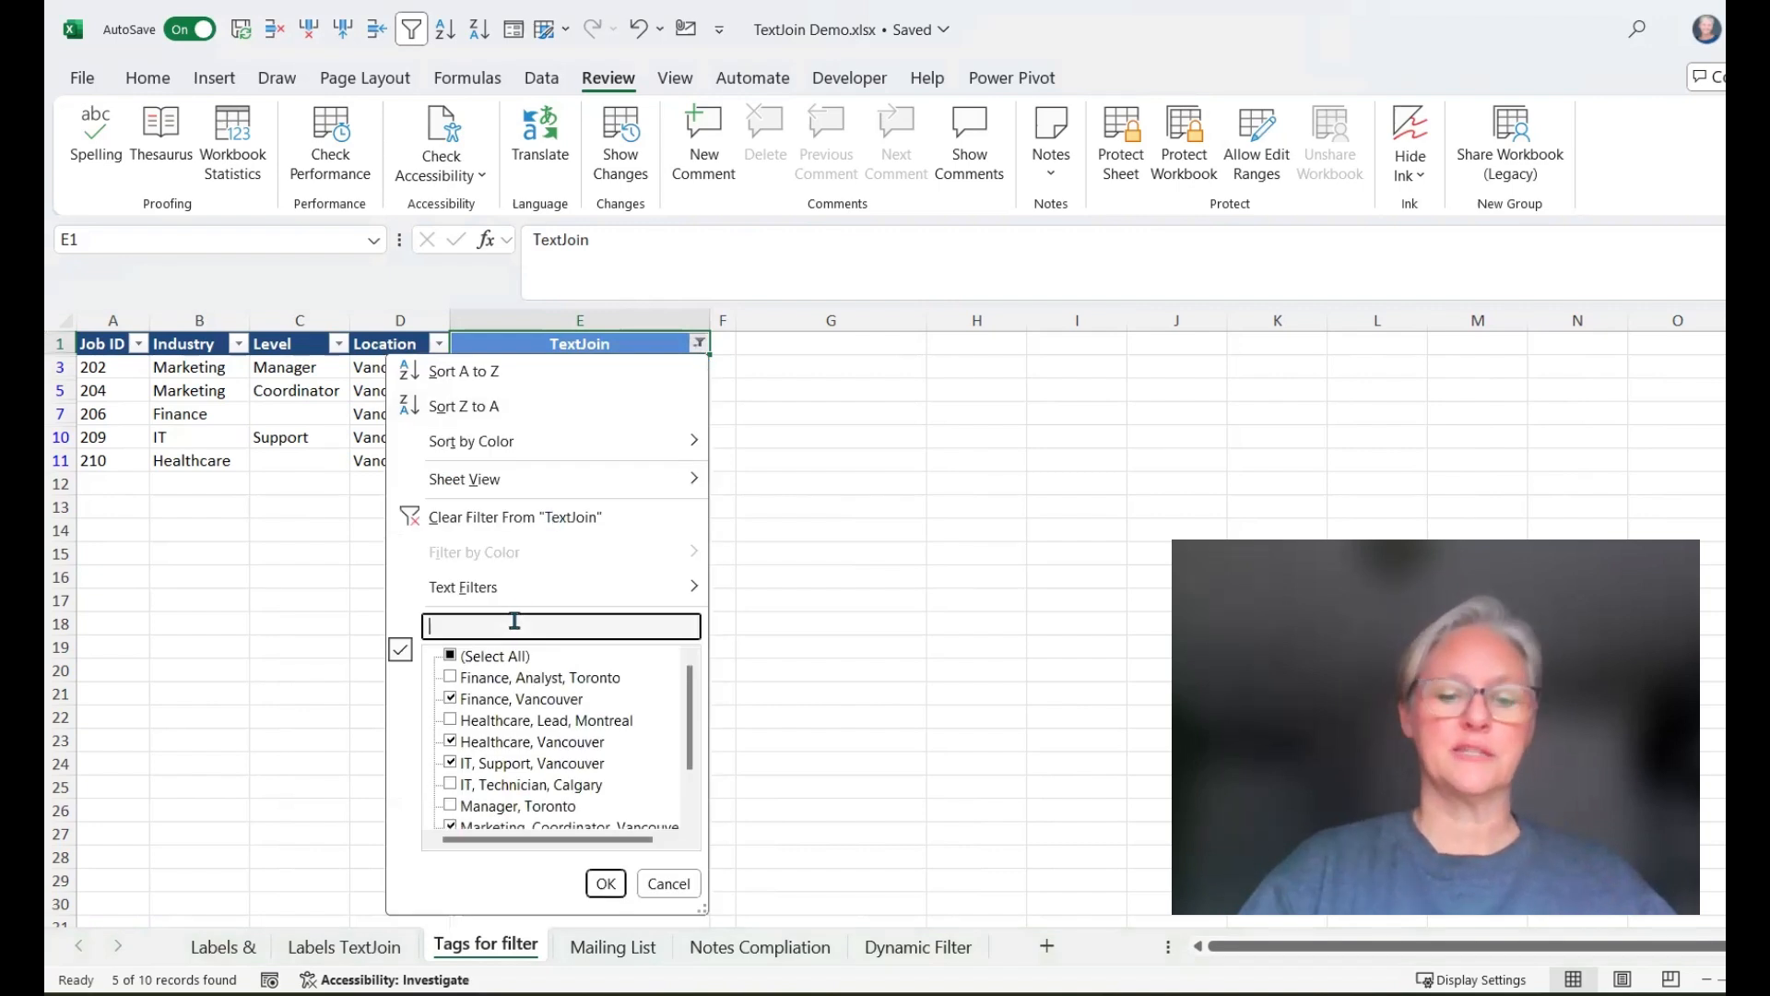
type("marketing")
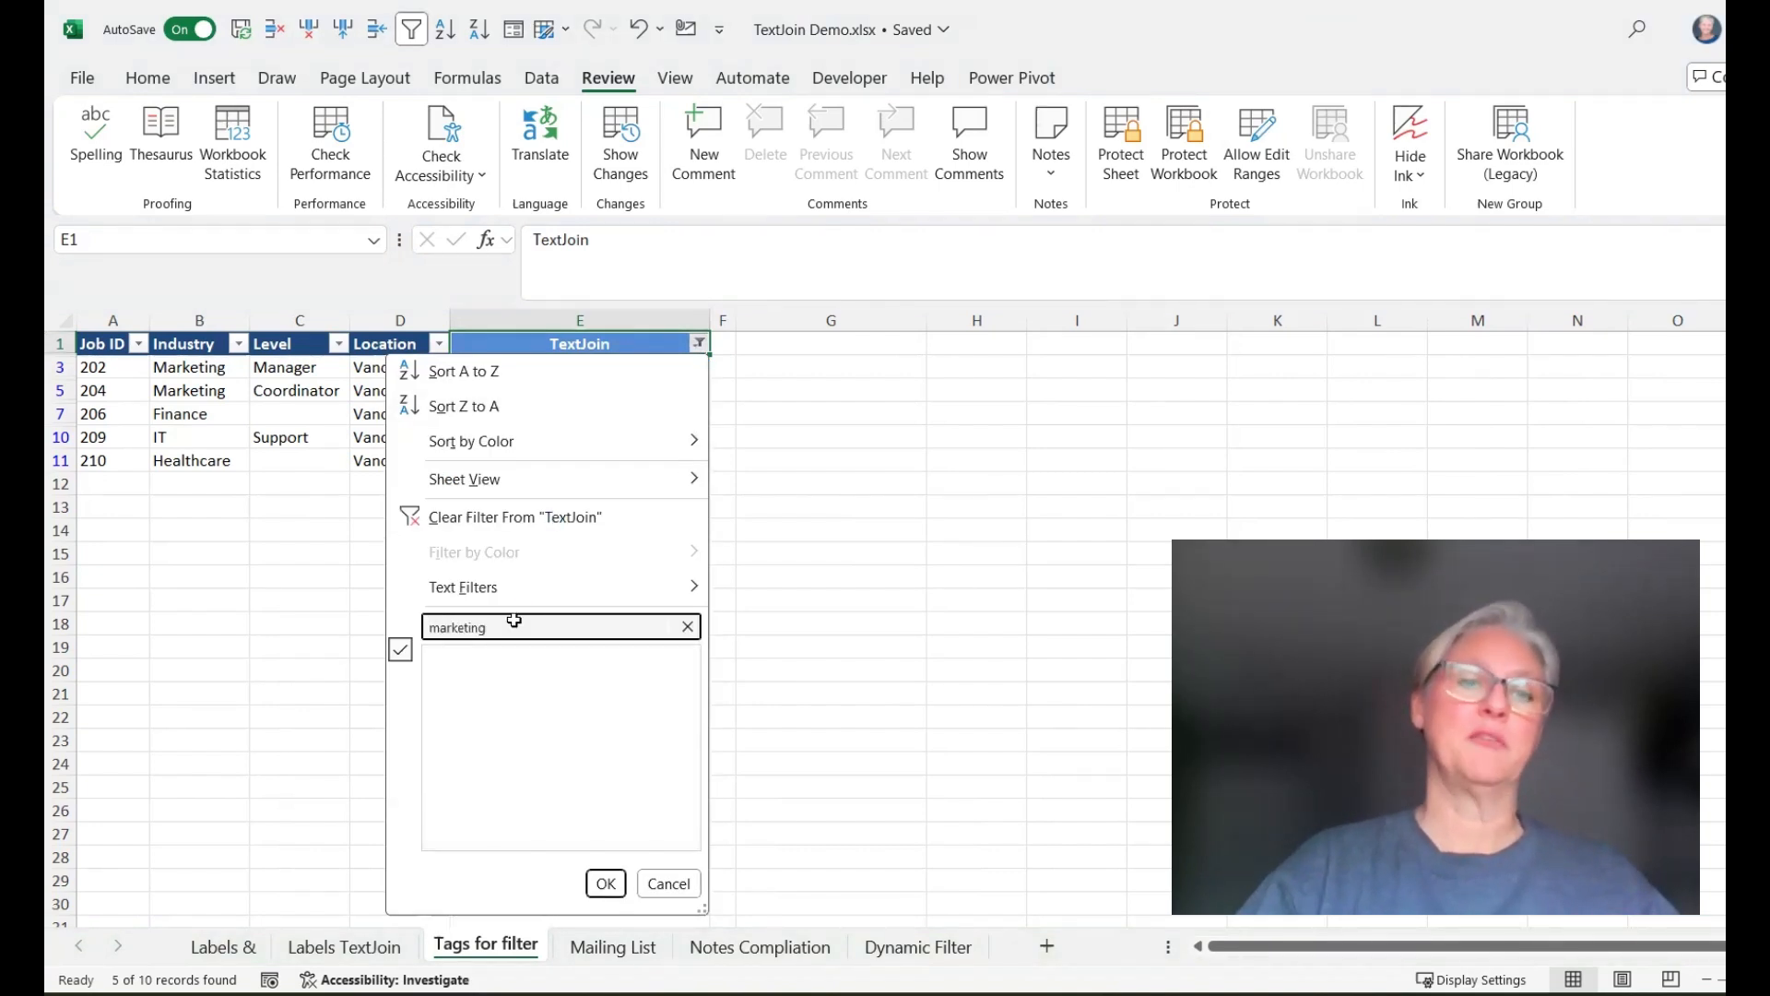
key("Return")
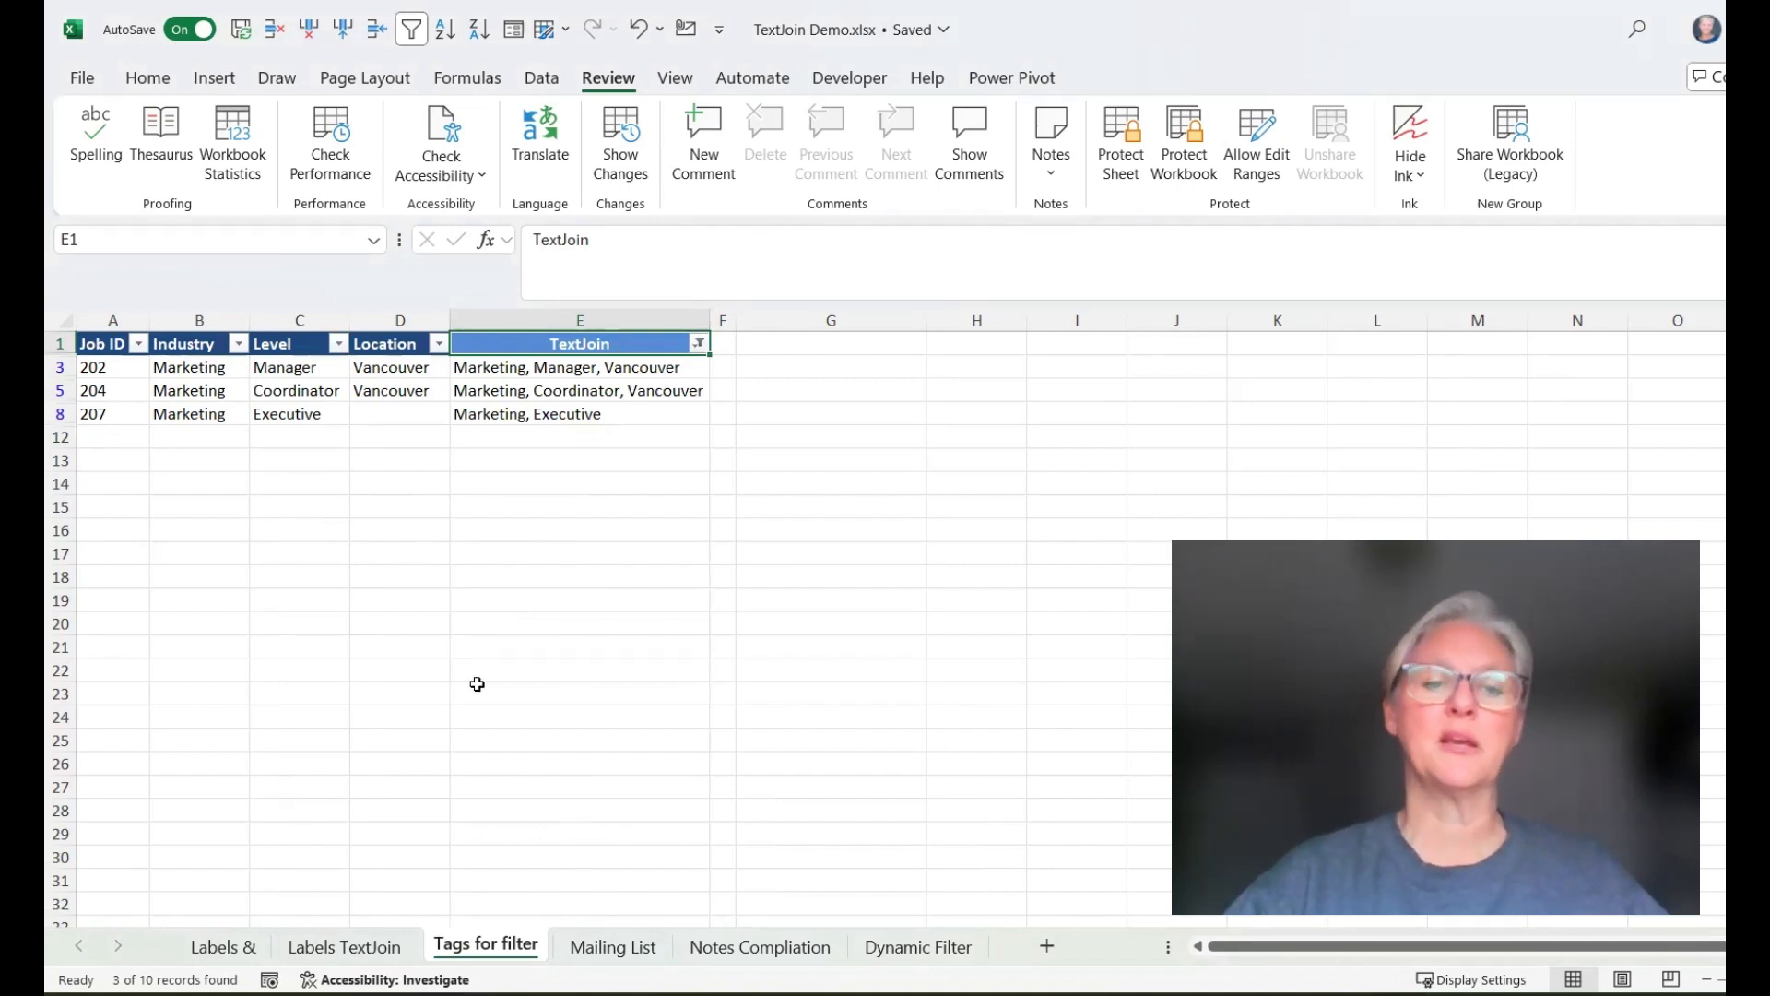
Browse the Mailing List, Notes Compliation and Dynamic Filter sheets and inspect the TEXTJOIN formula in E2
left_click(620, 953)
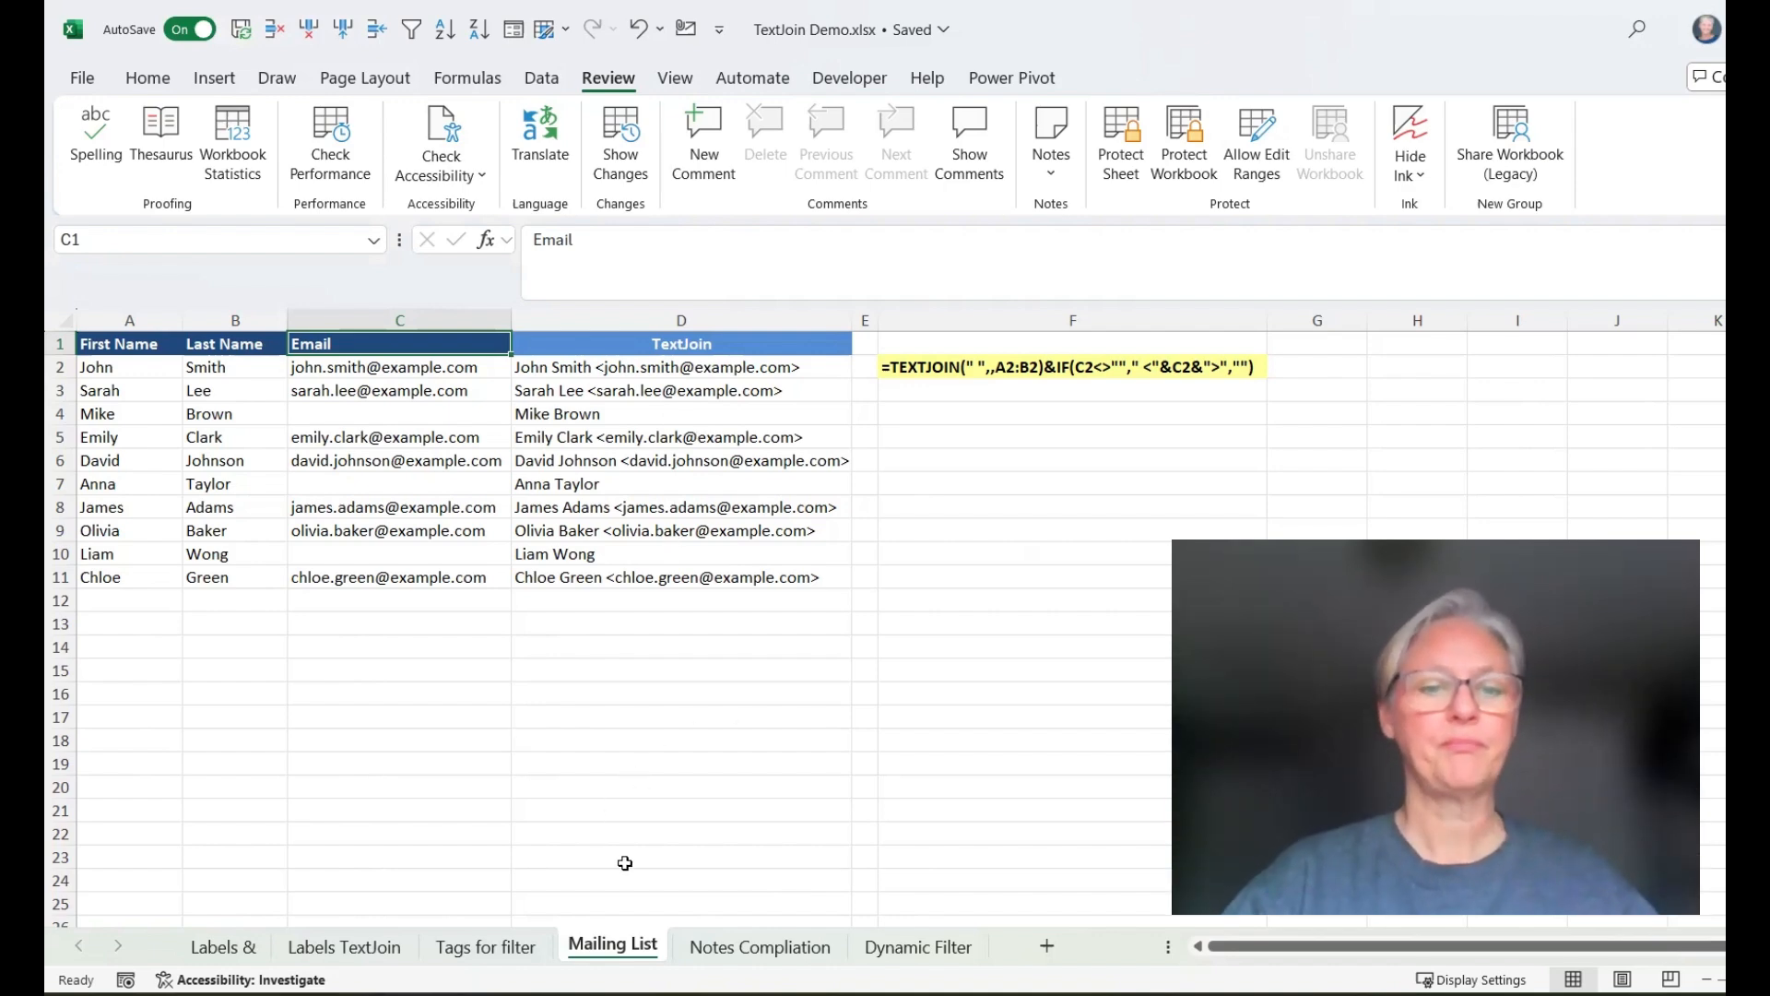
left_click(764, 949)
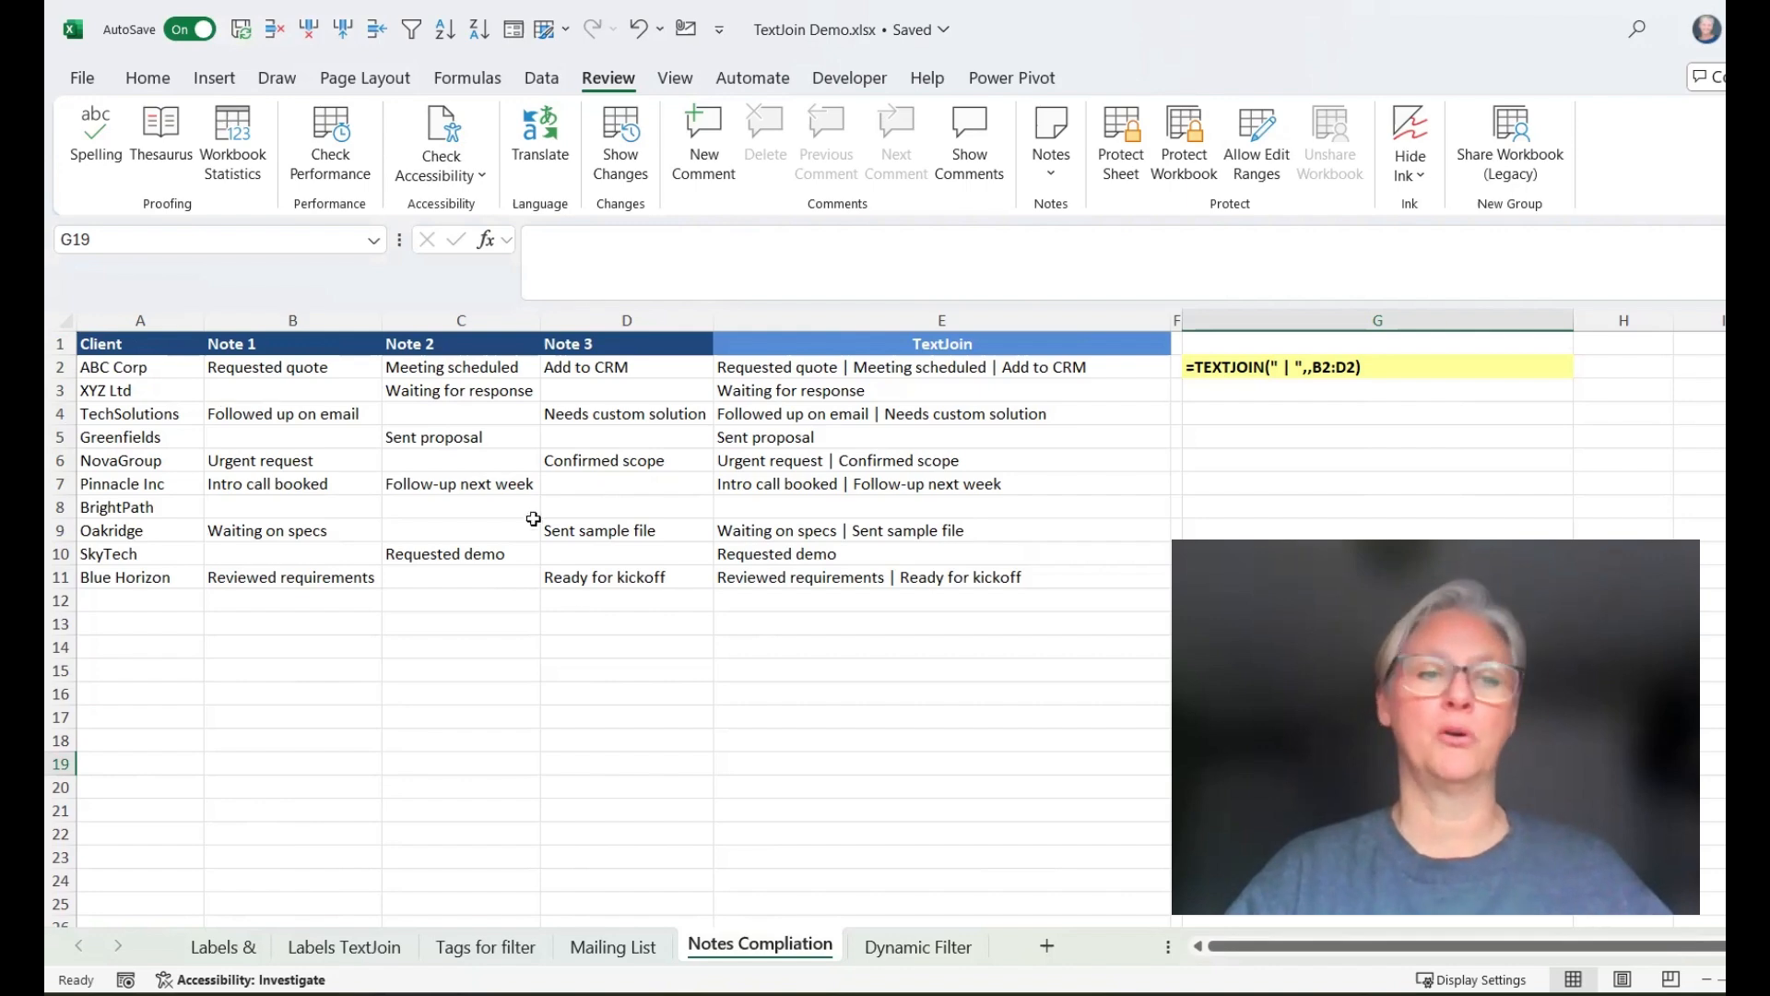
left_click(935, 956)
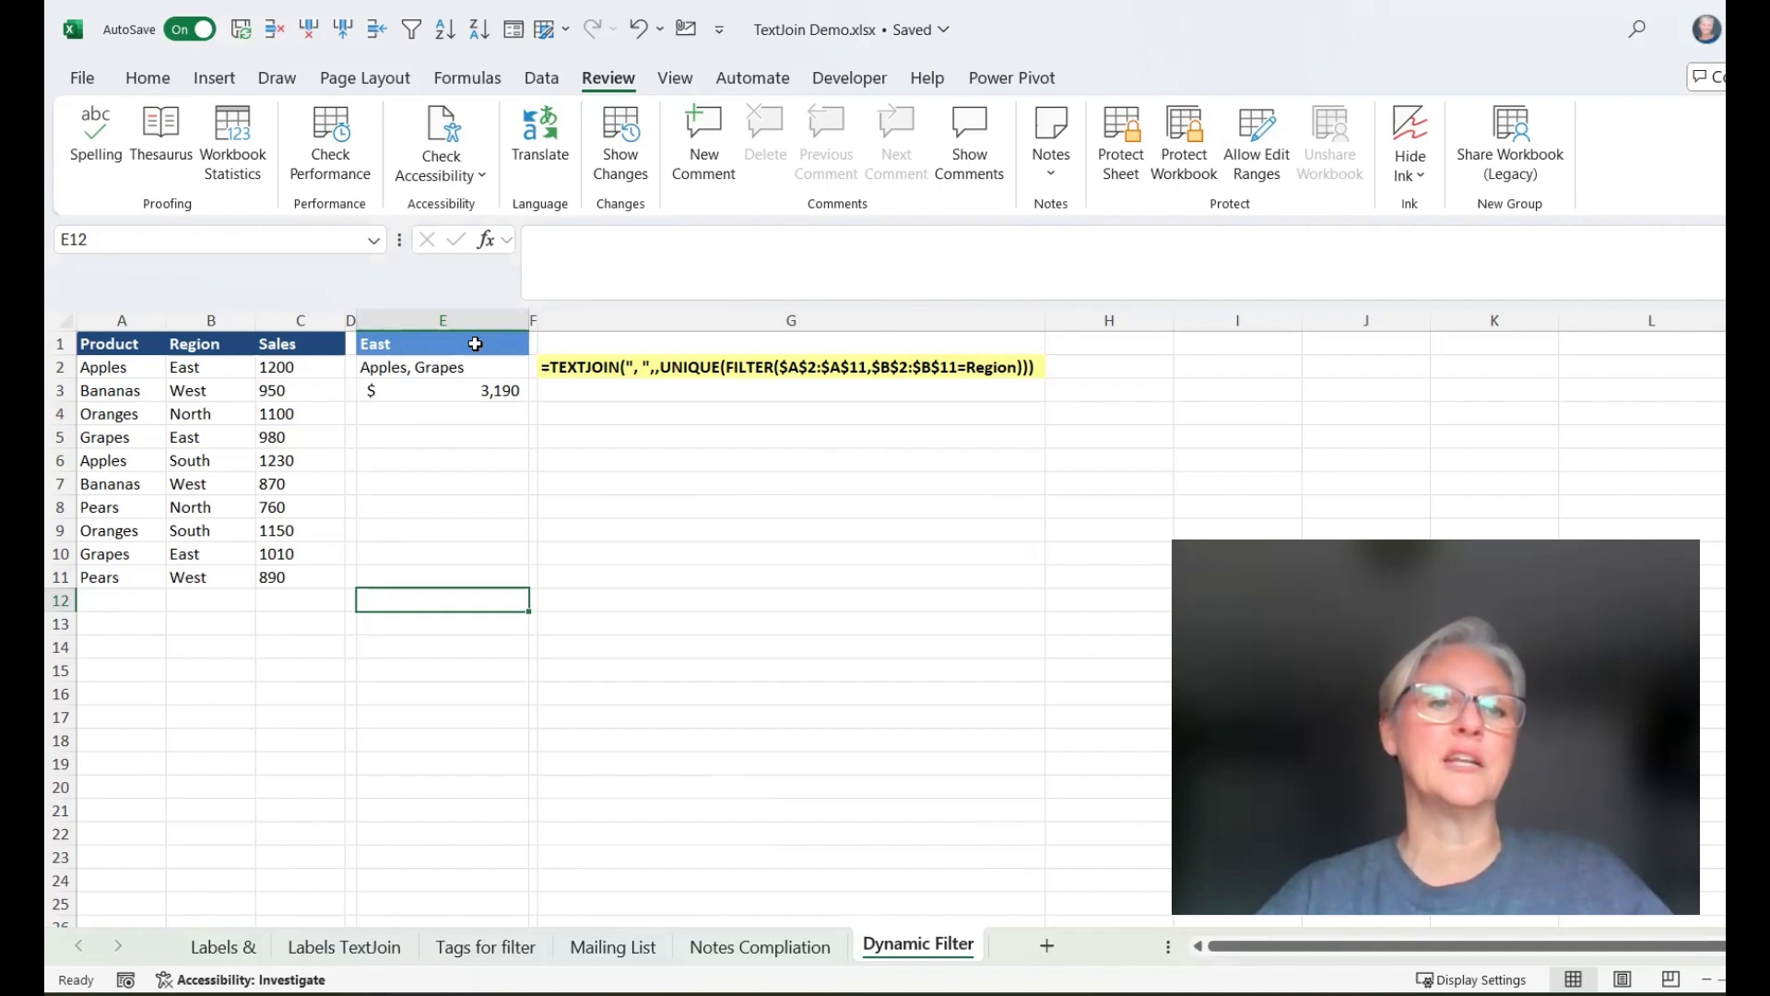
left_click(476, 343)
left_click(462, 367)
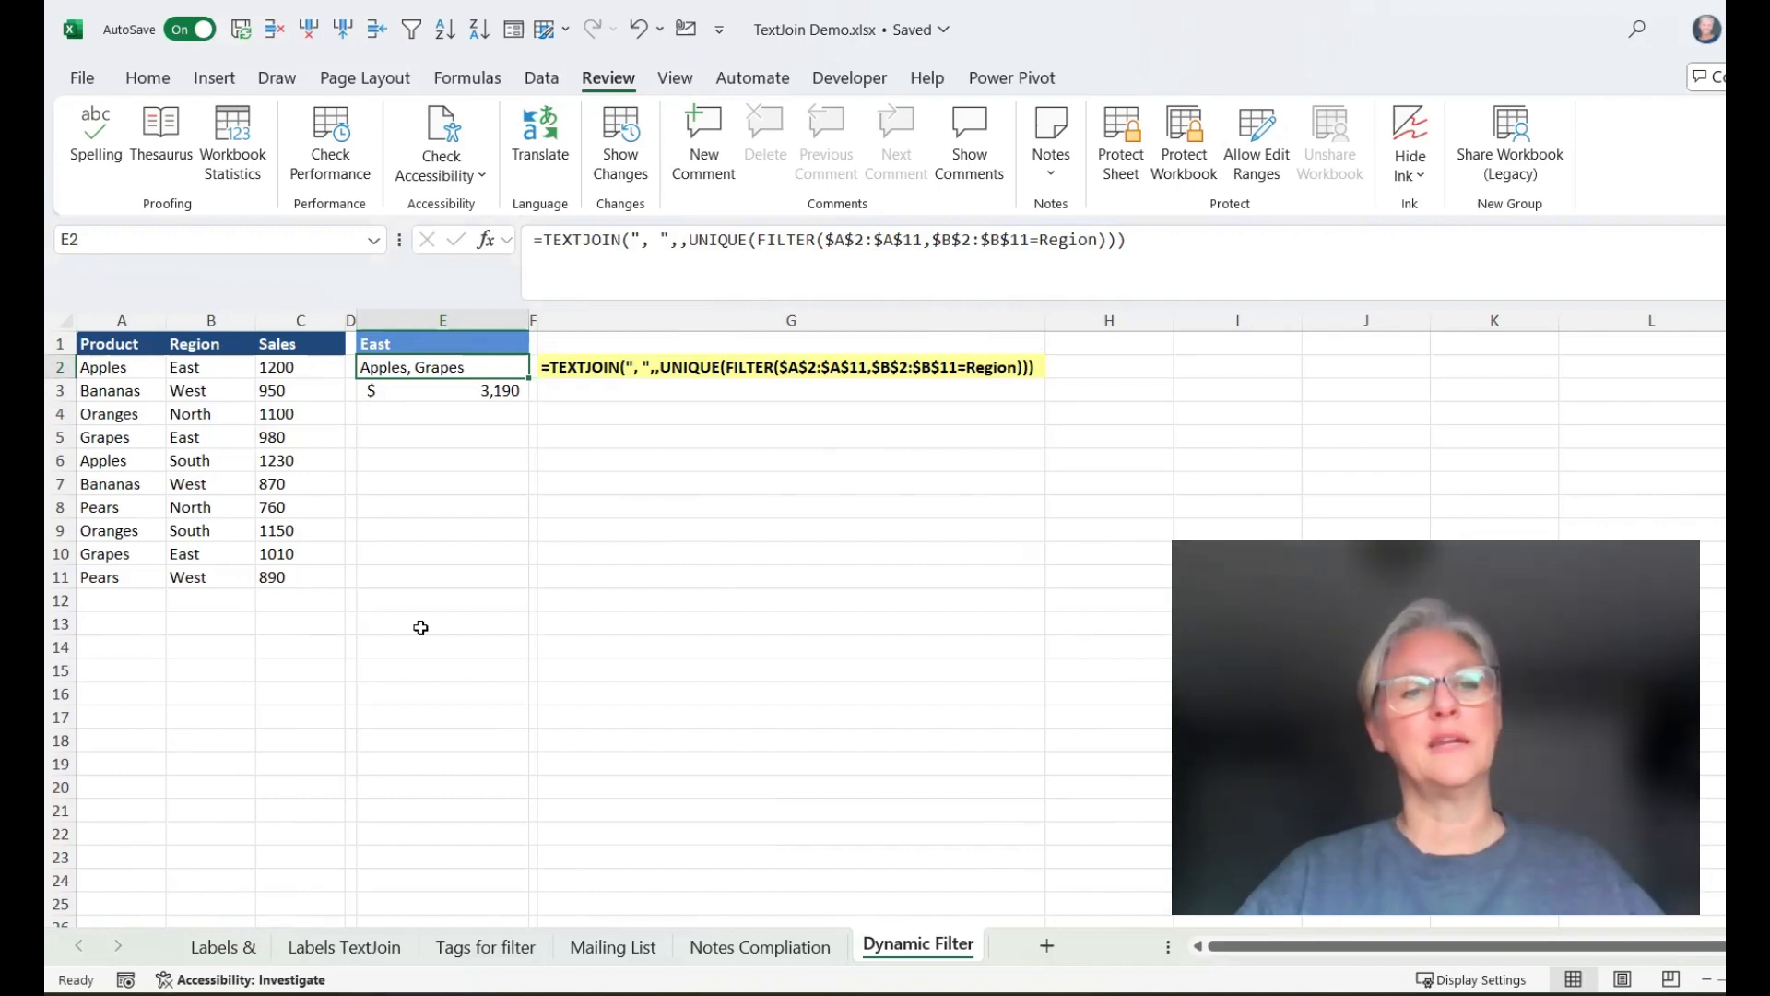
Set the region for Pears in row 8 to East
left_click(108, 505)
left_click(229, 502)
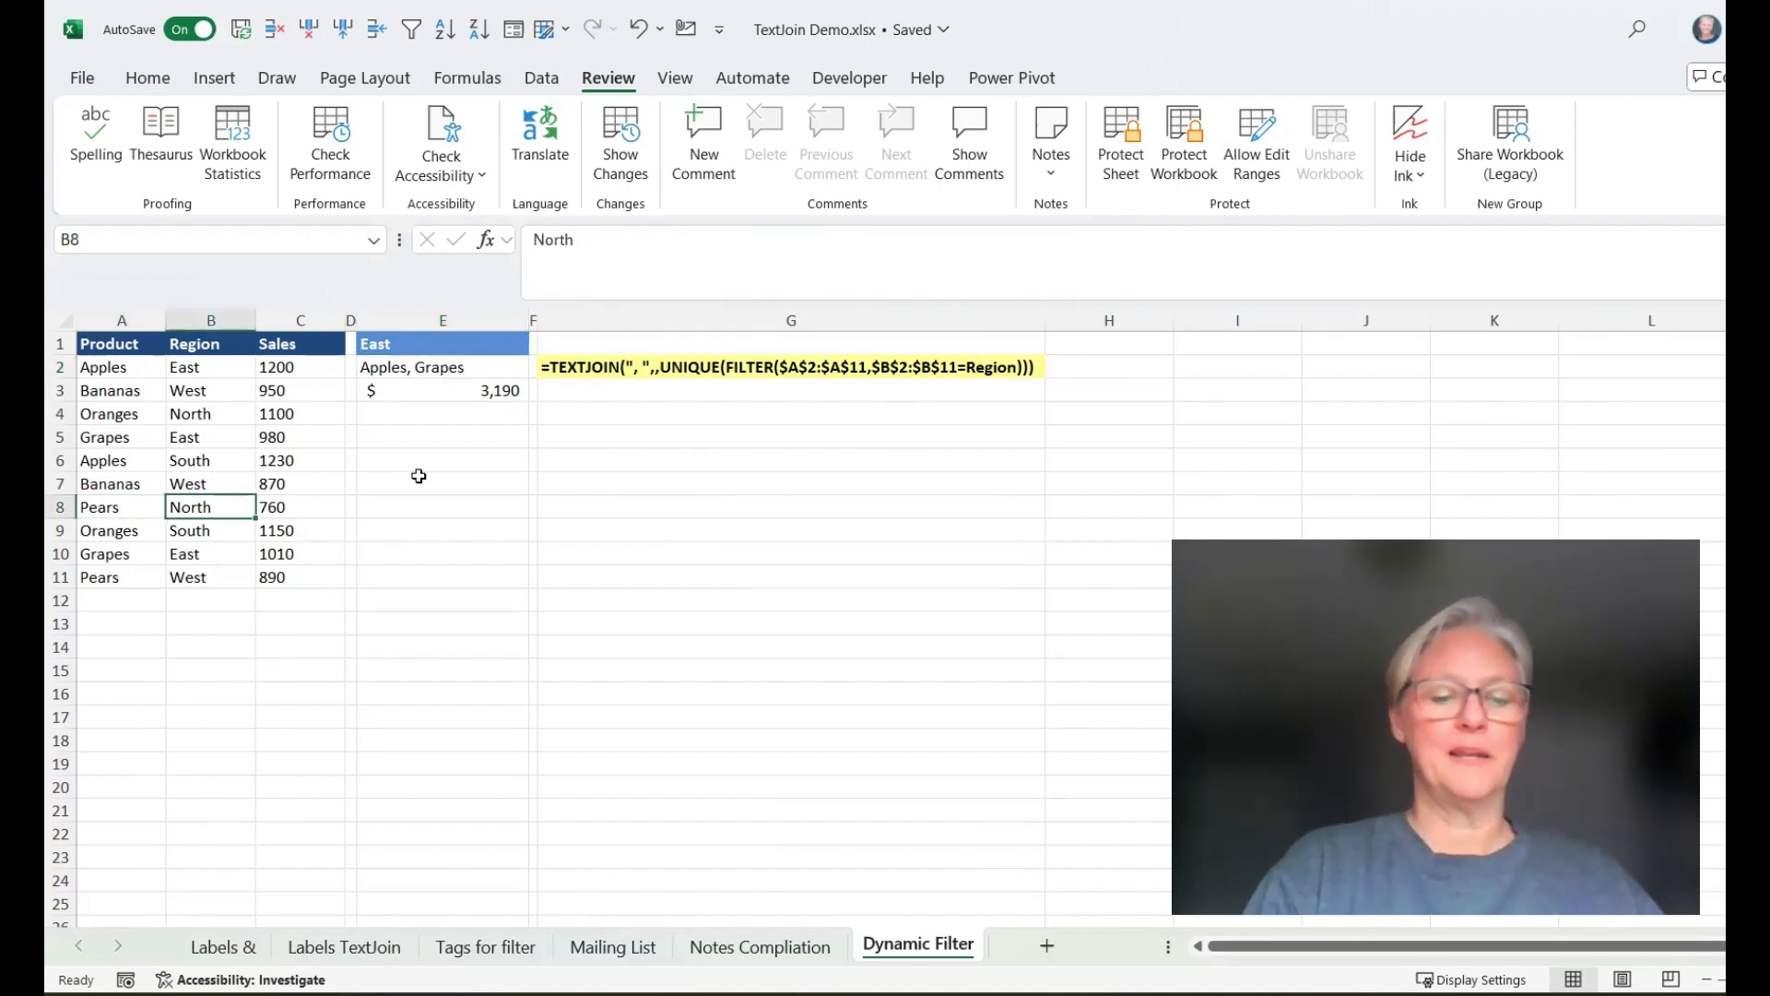
type("East")
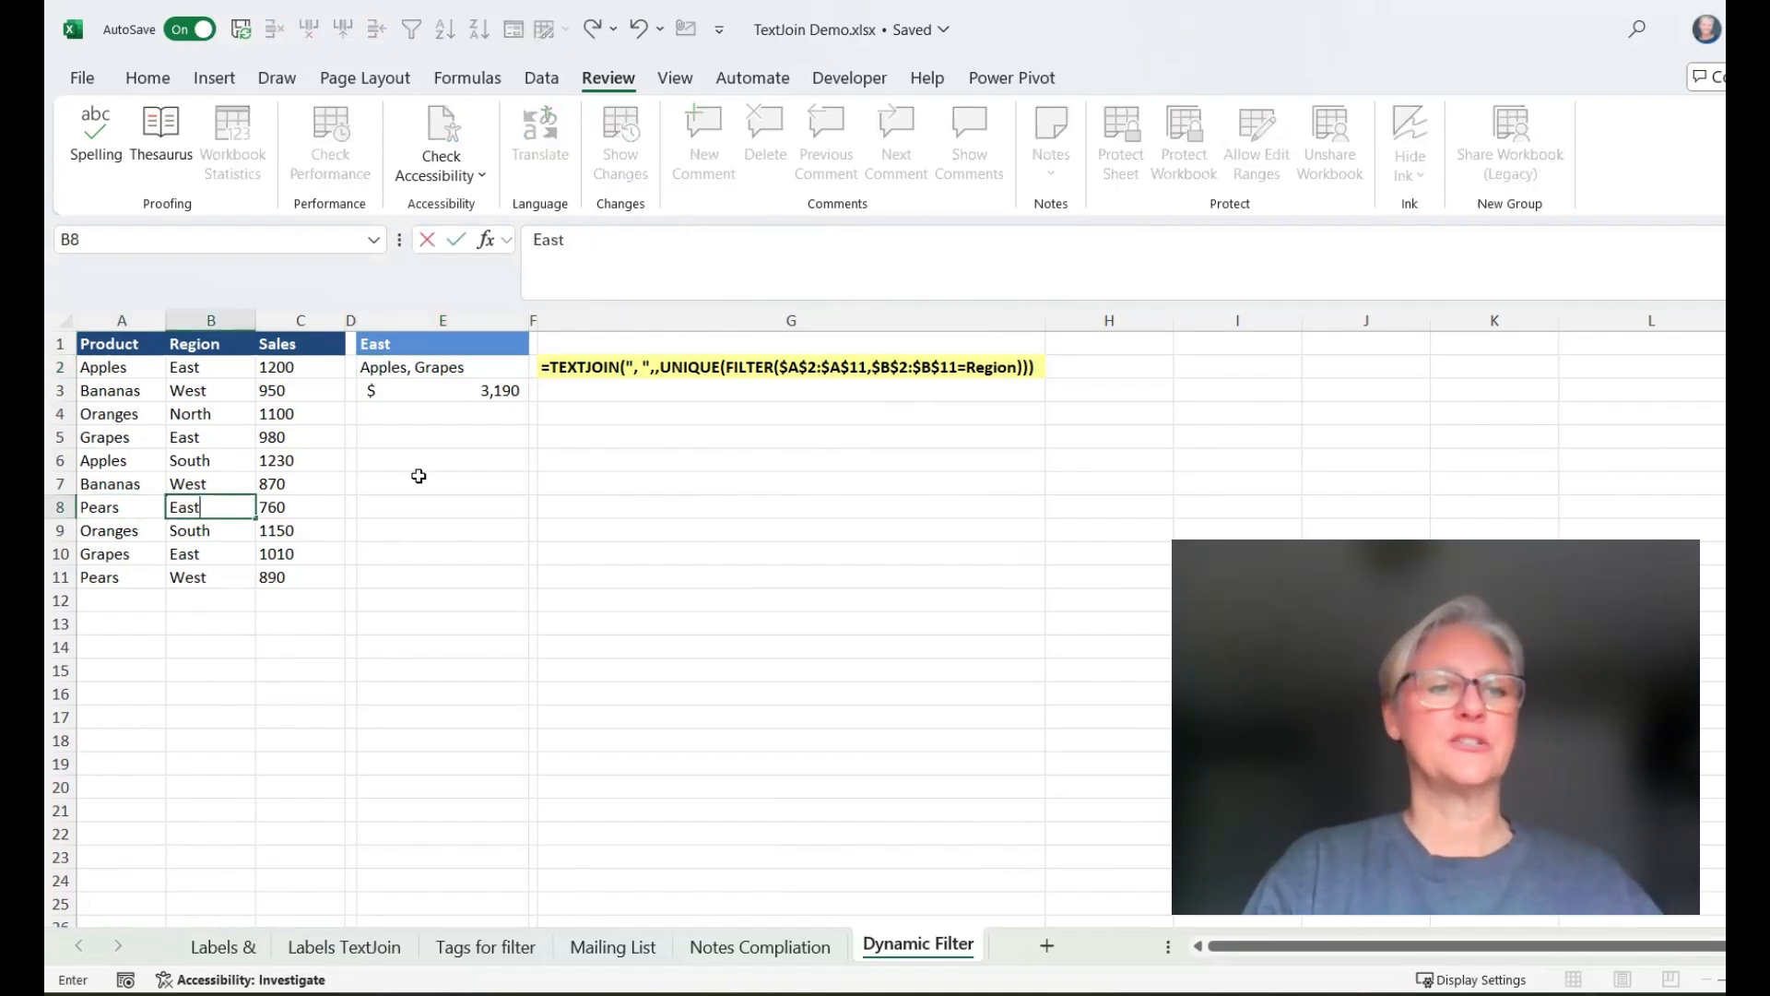
key("Return")
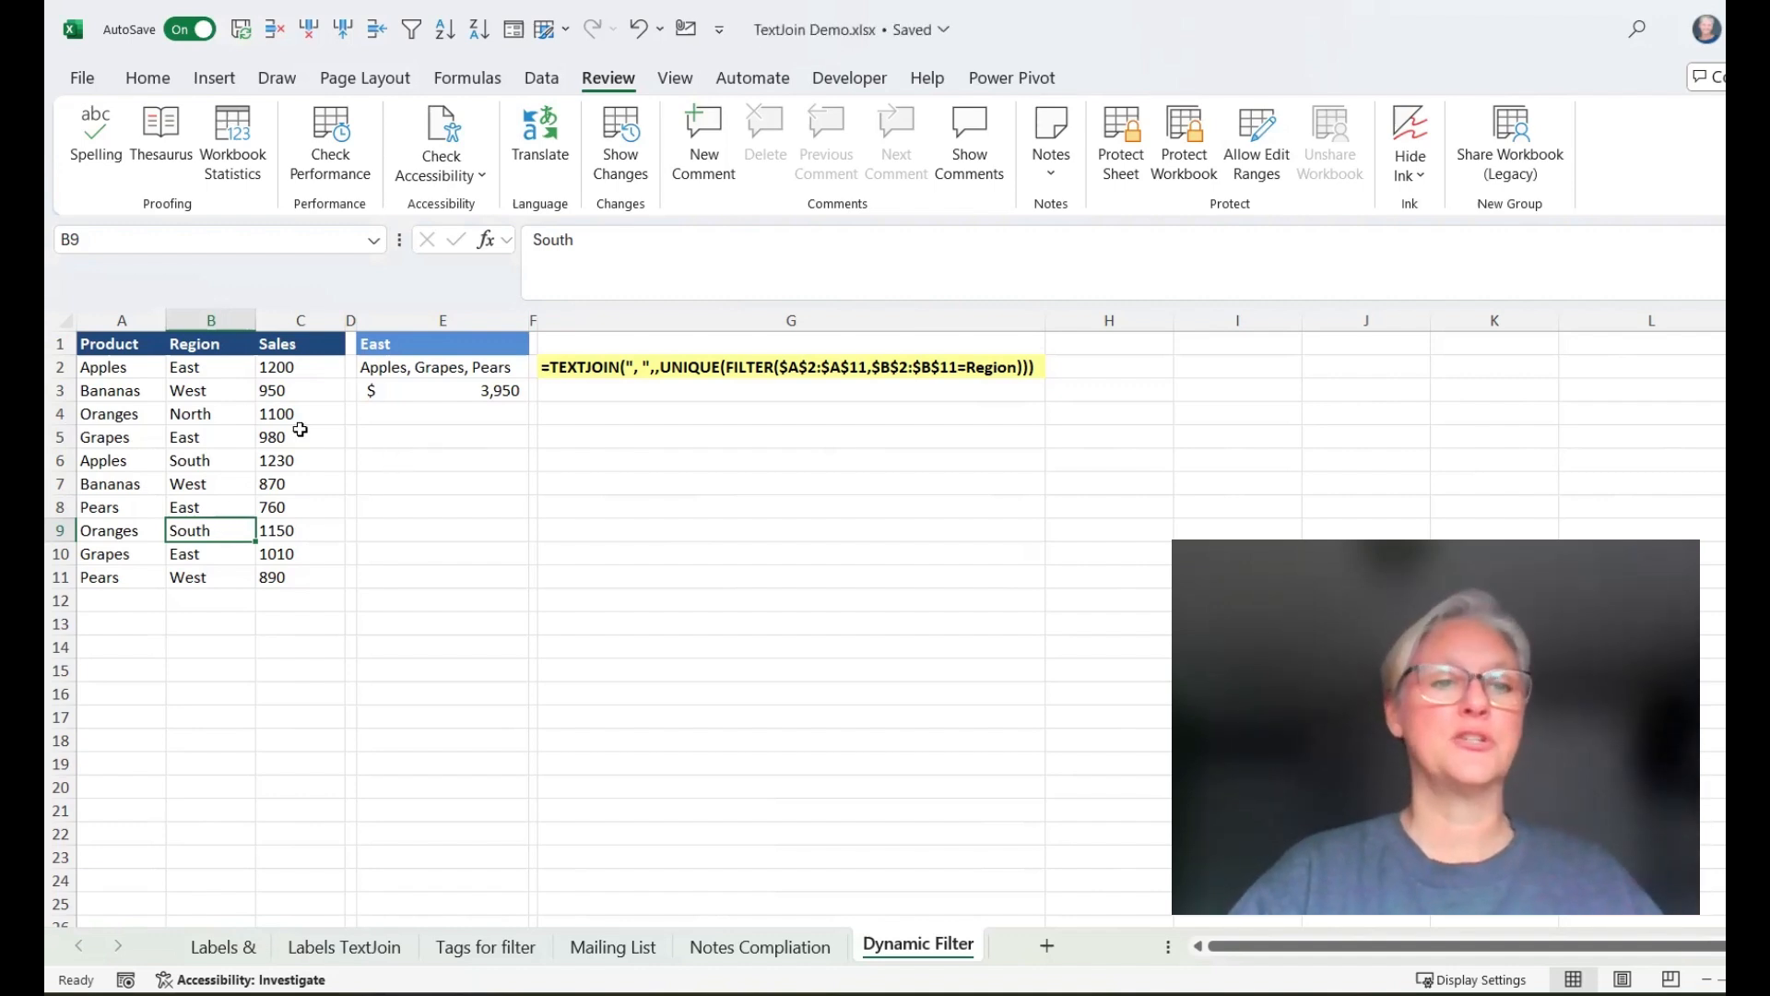
Switch the Region cell E1 to North, then South, and finally West
left_click(411, 344)
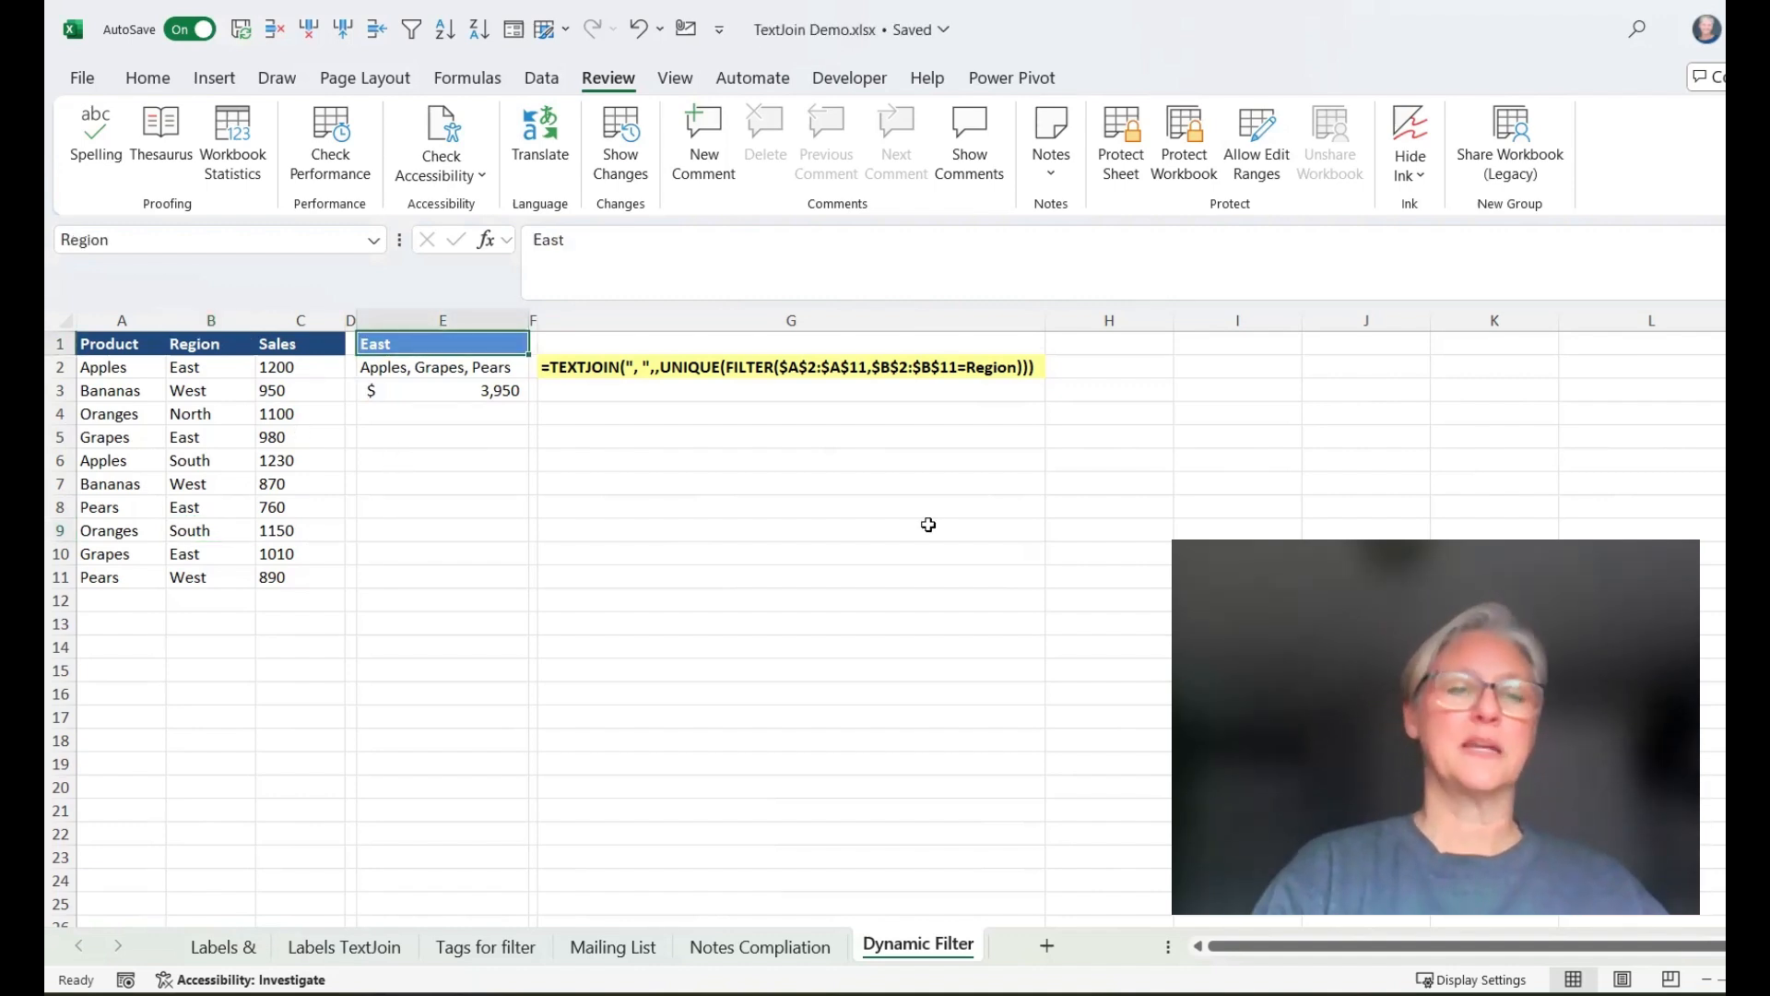
type("North")
key("Return")
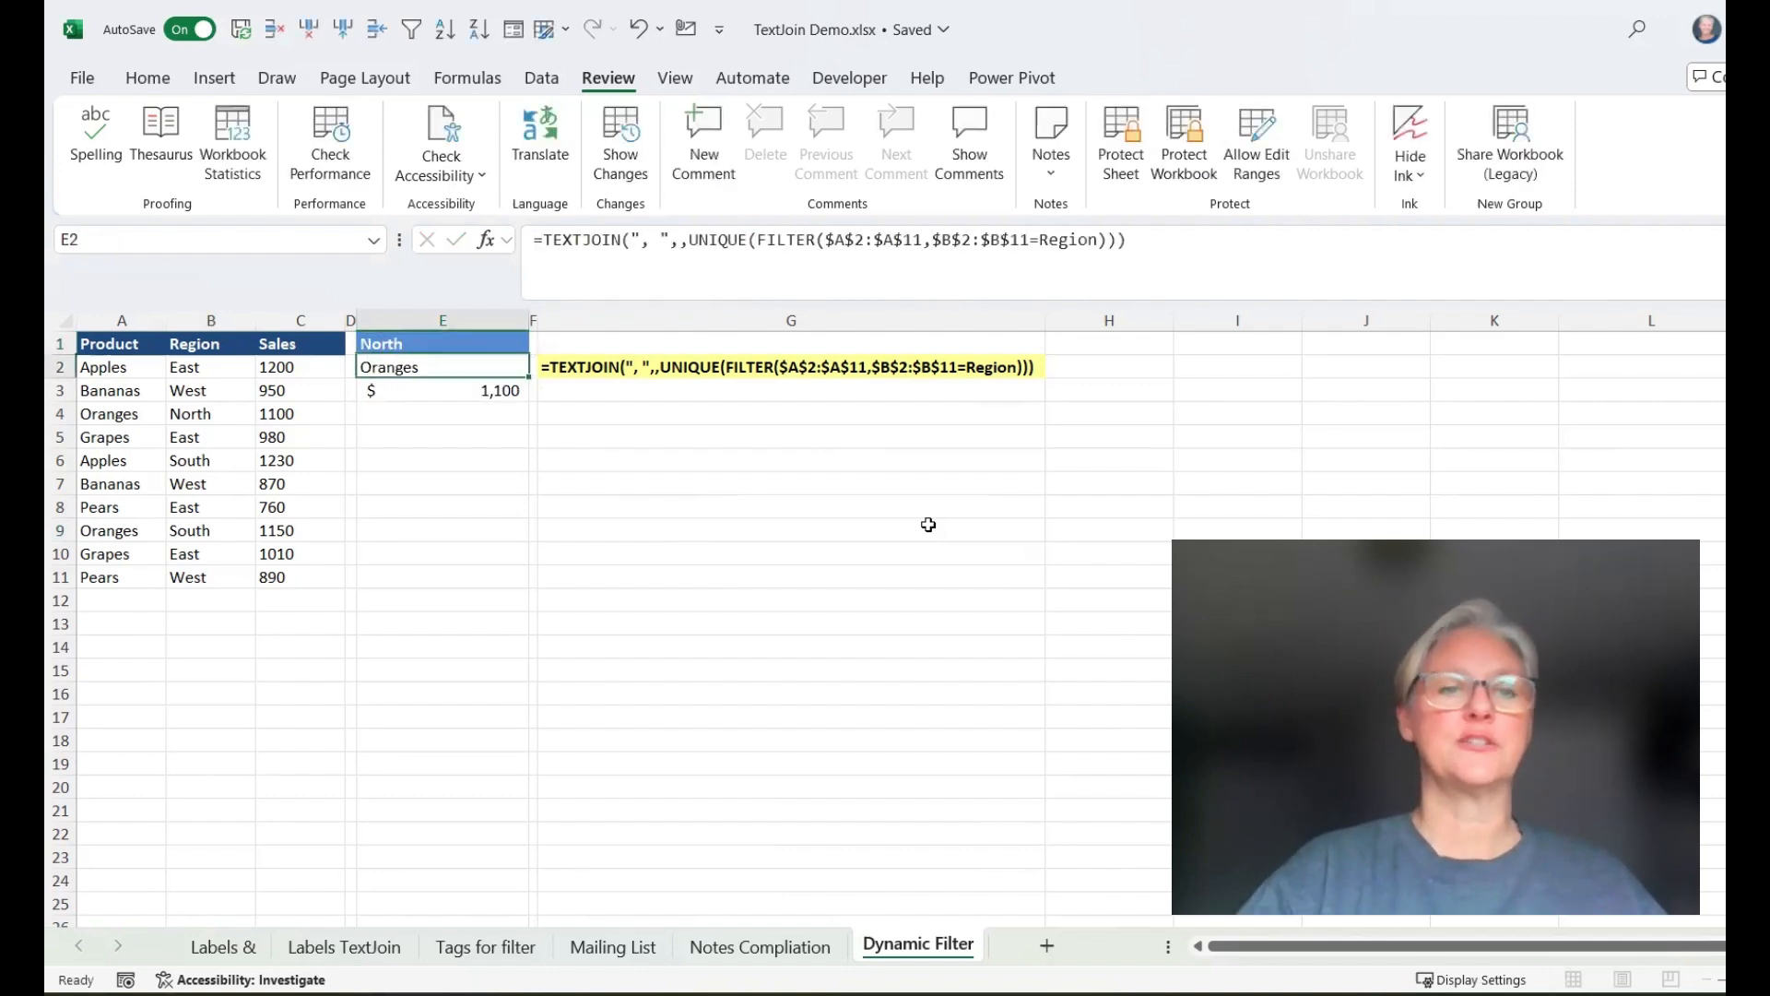
left_click(458, 341)
type("South")
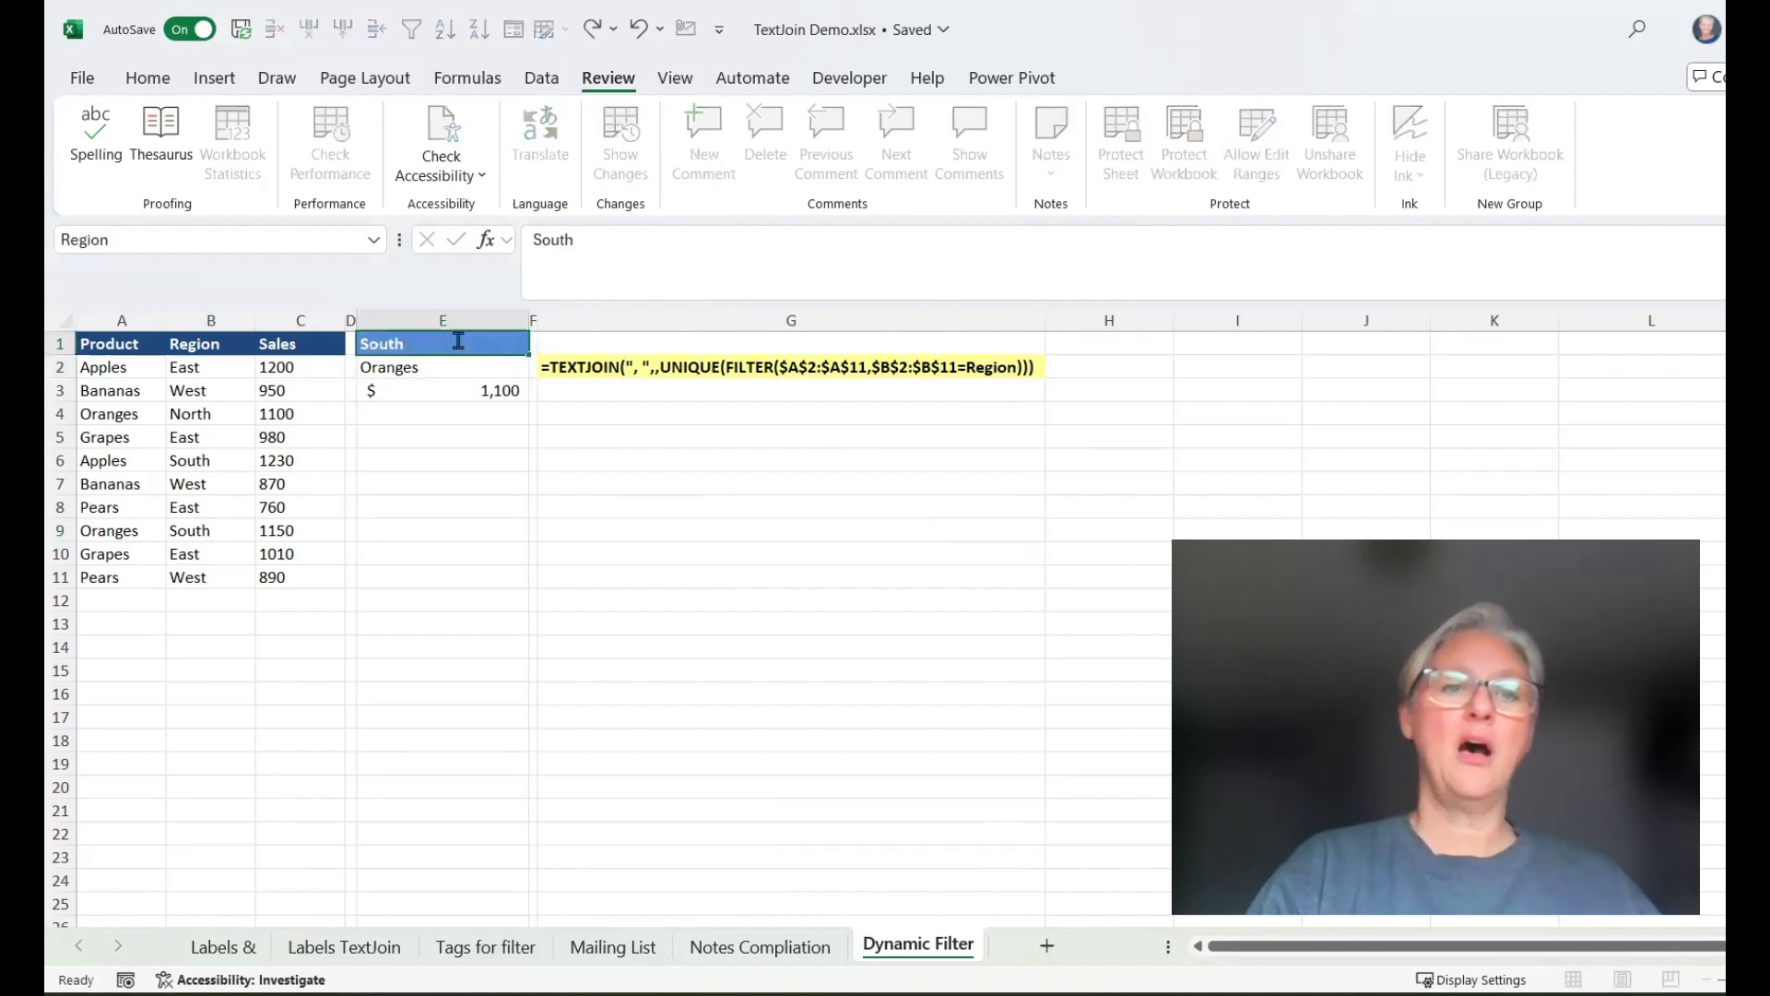
key("Return")
left_click(459, 341)
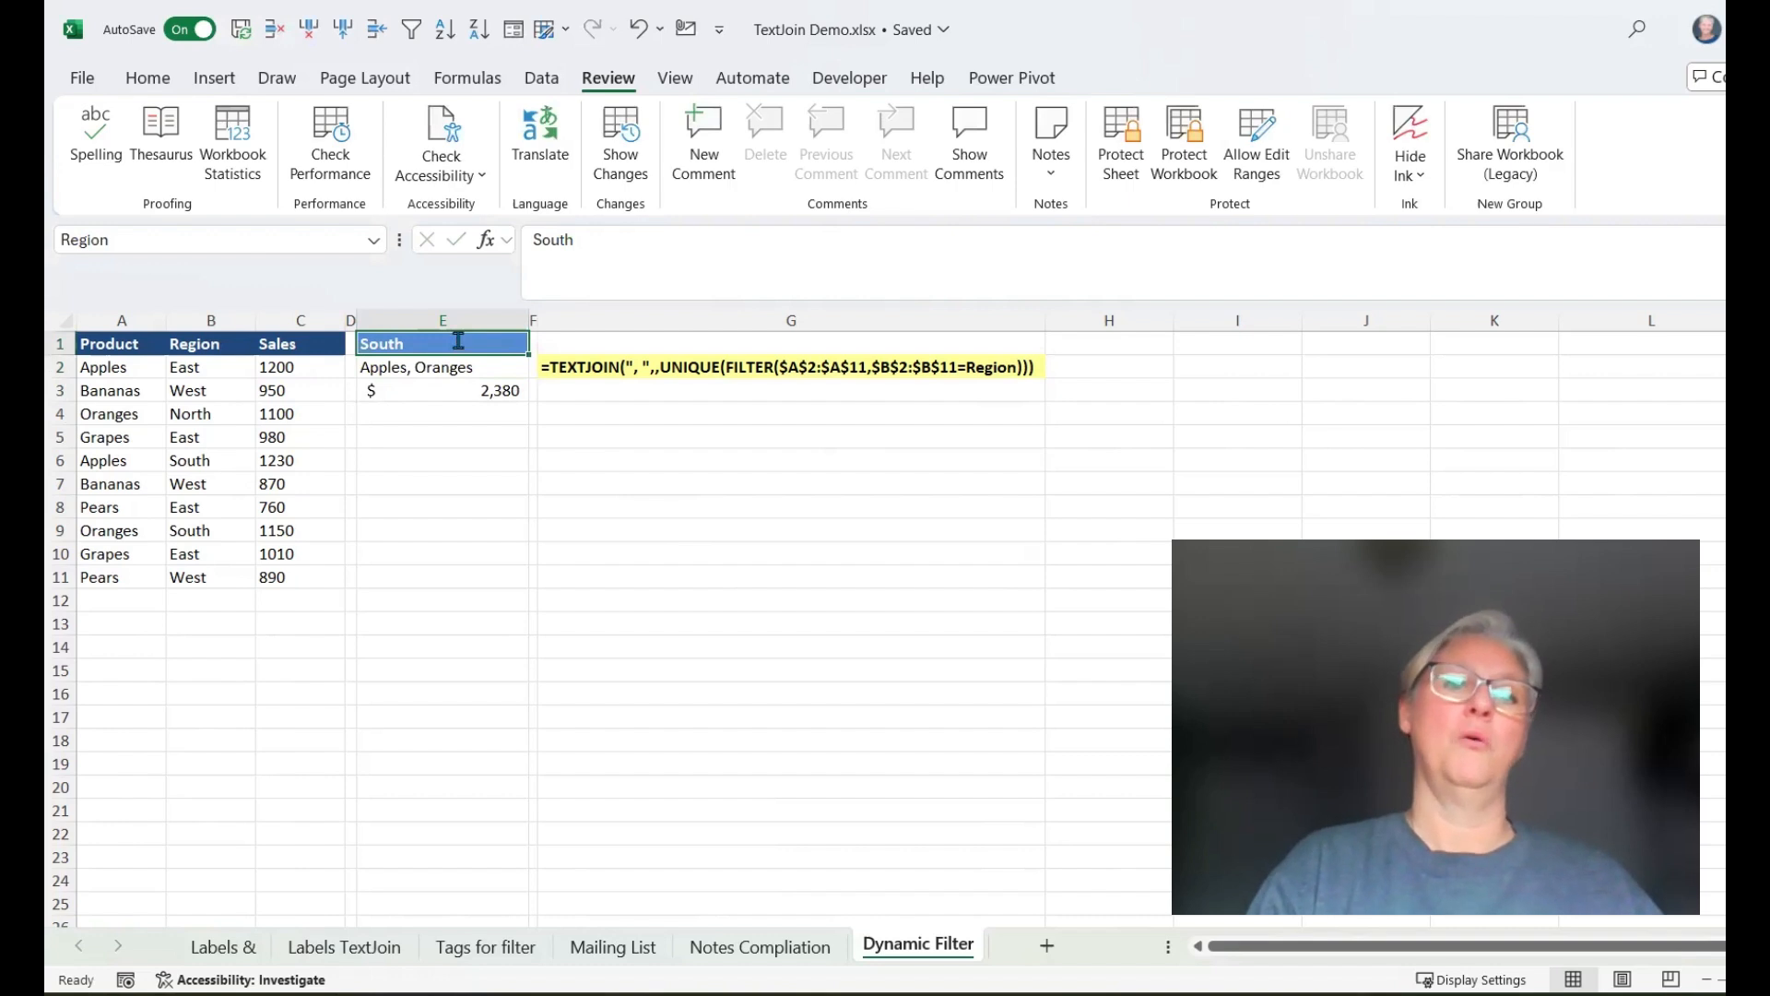
type("West")
key("Return")
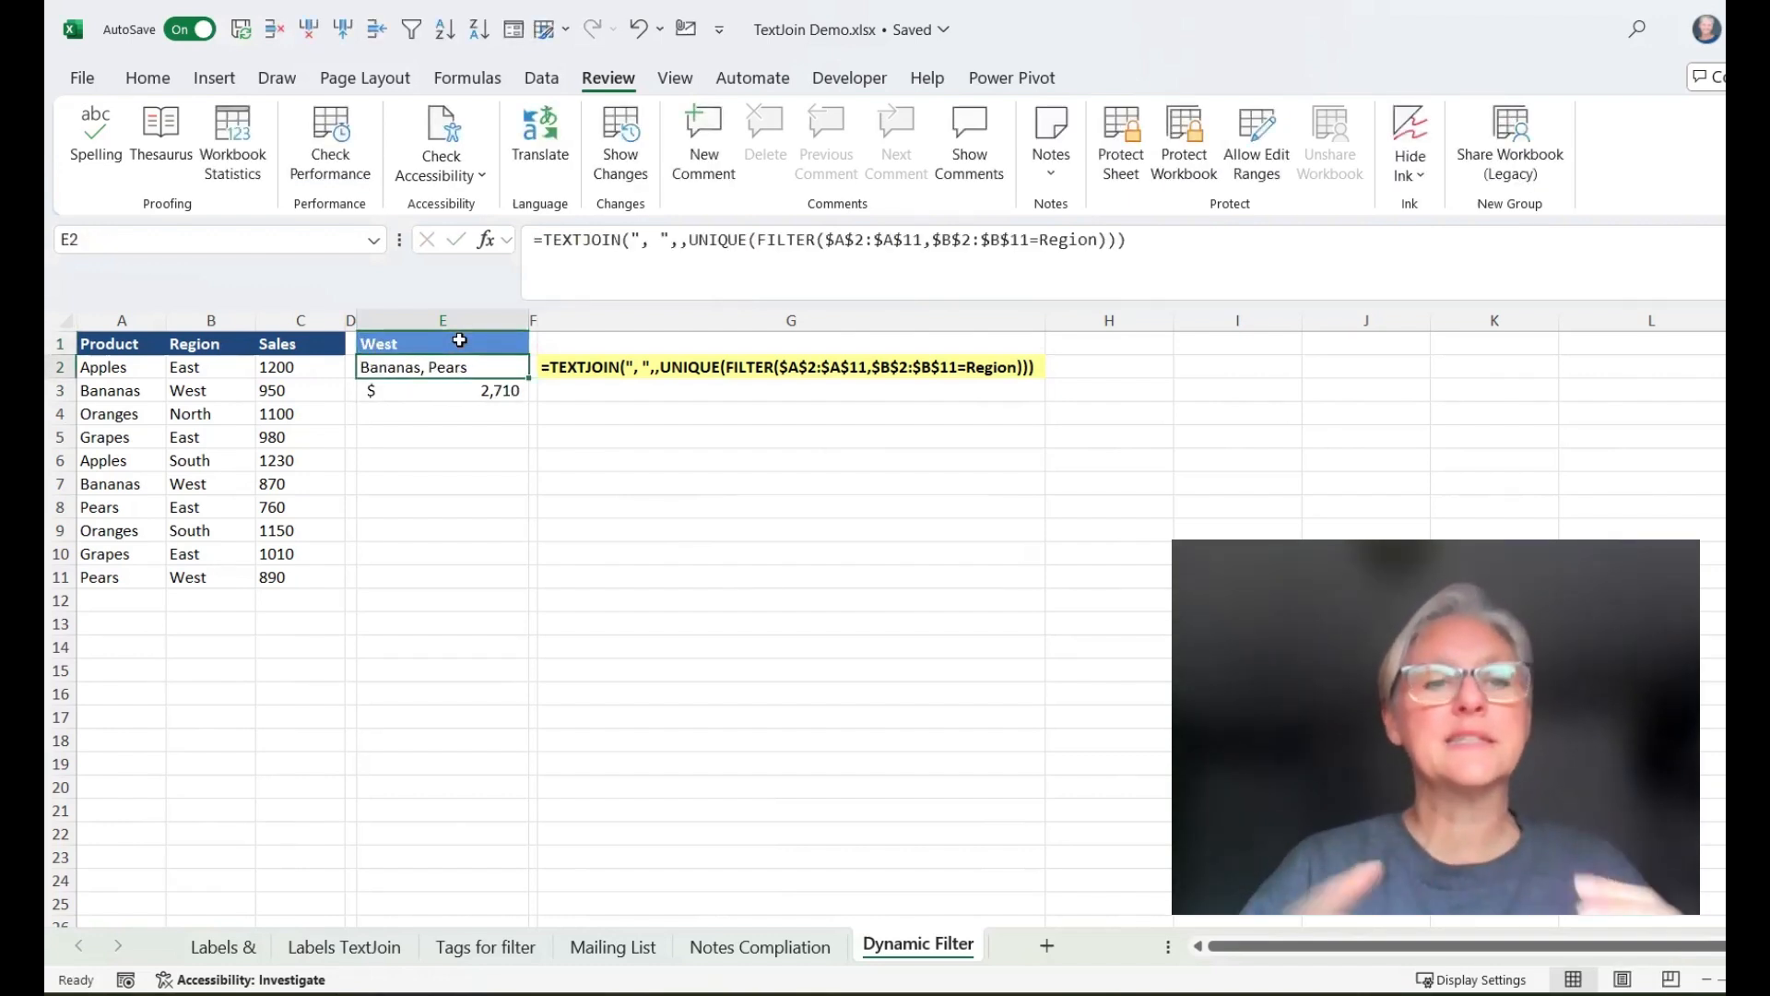
Inspect the SUMIF sales total formula in E3
left_click(485, 387)
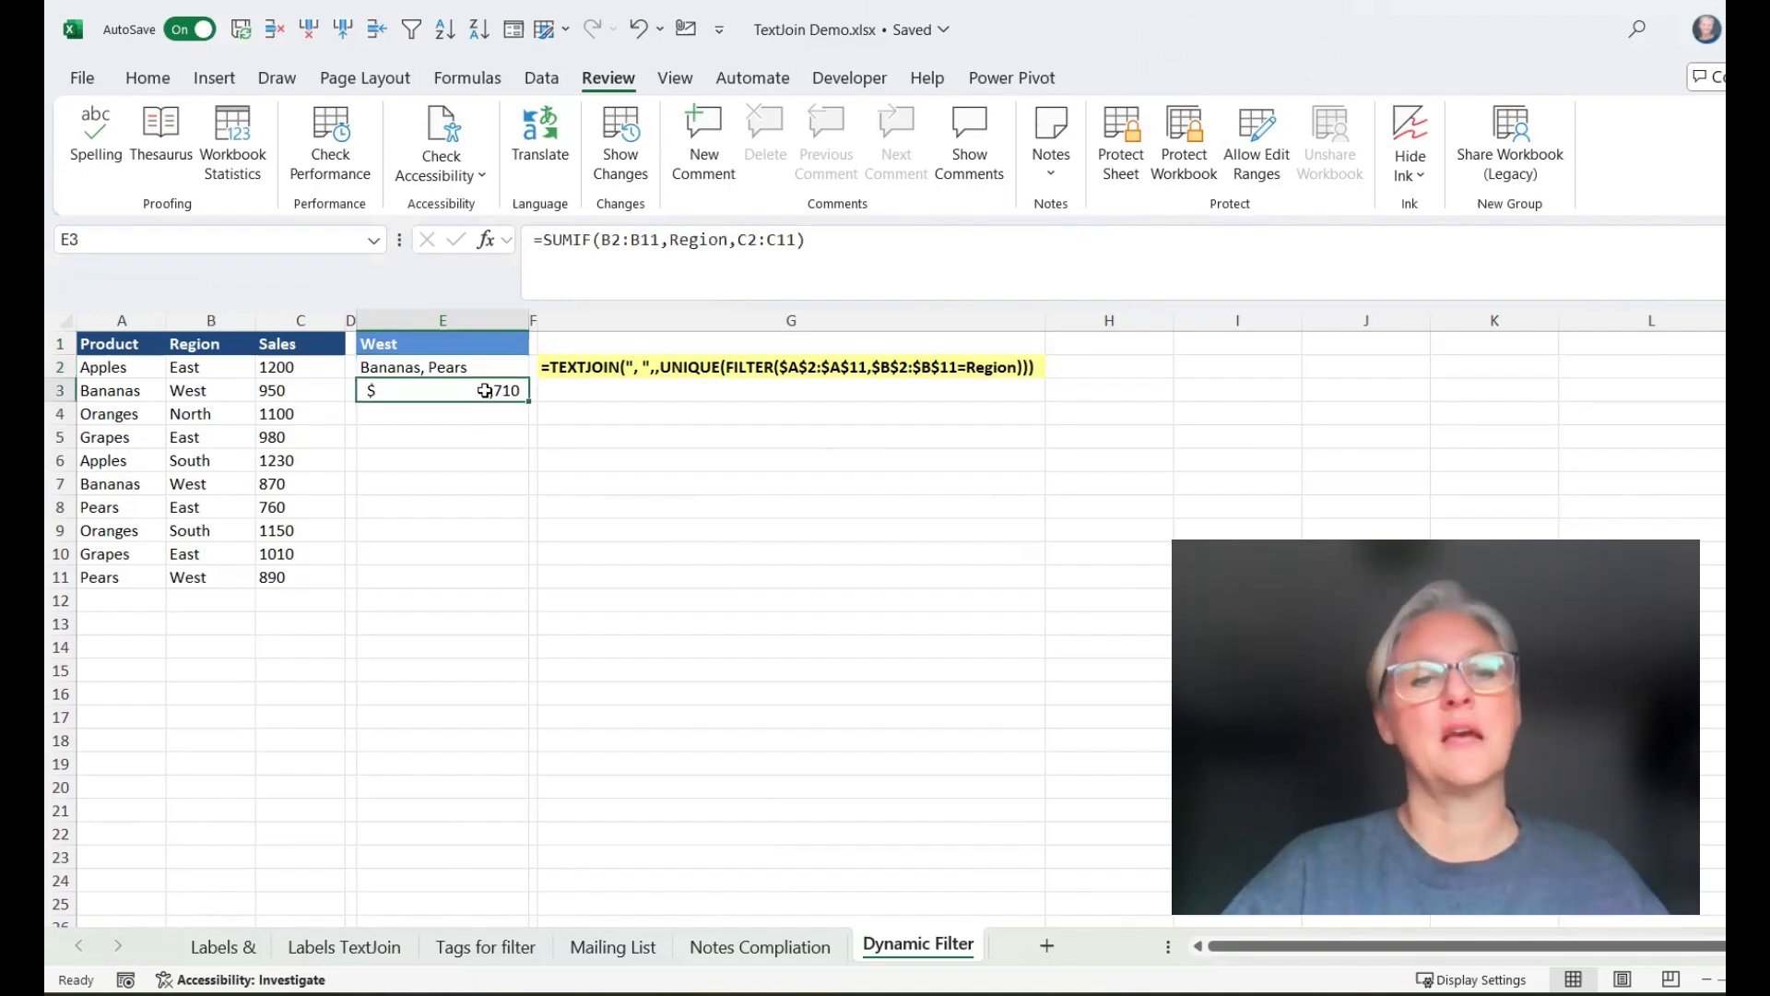
left_click(456, 435)
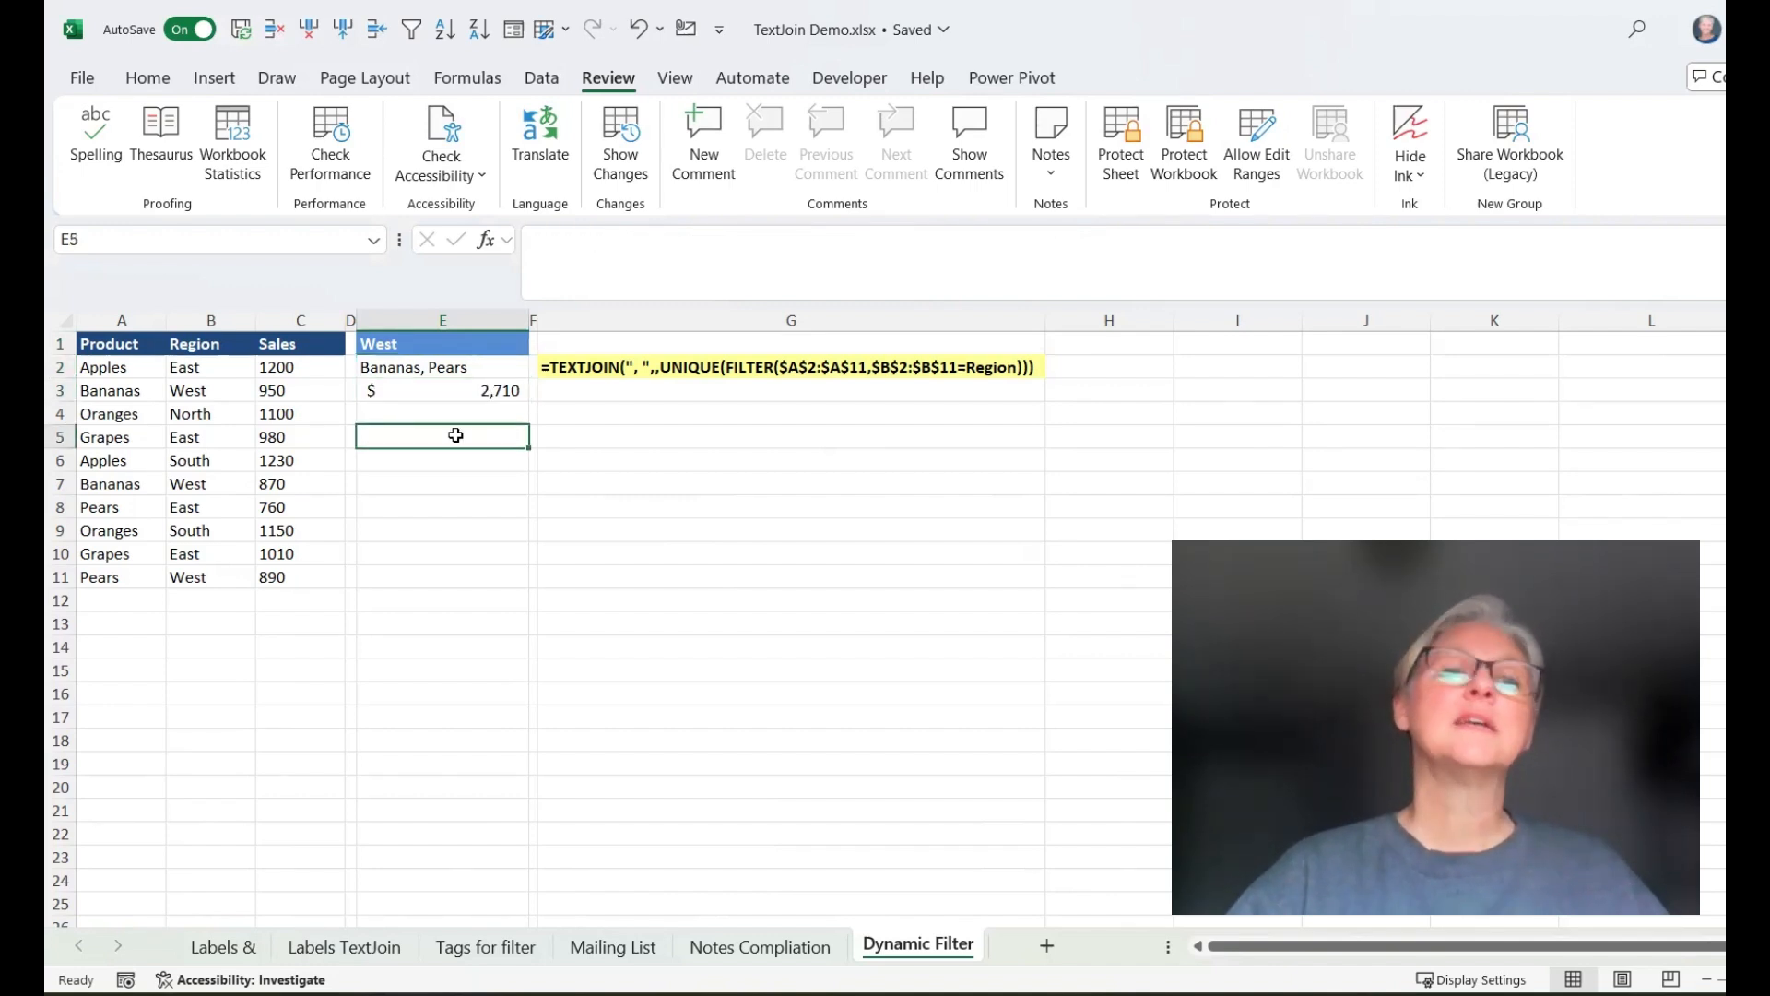